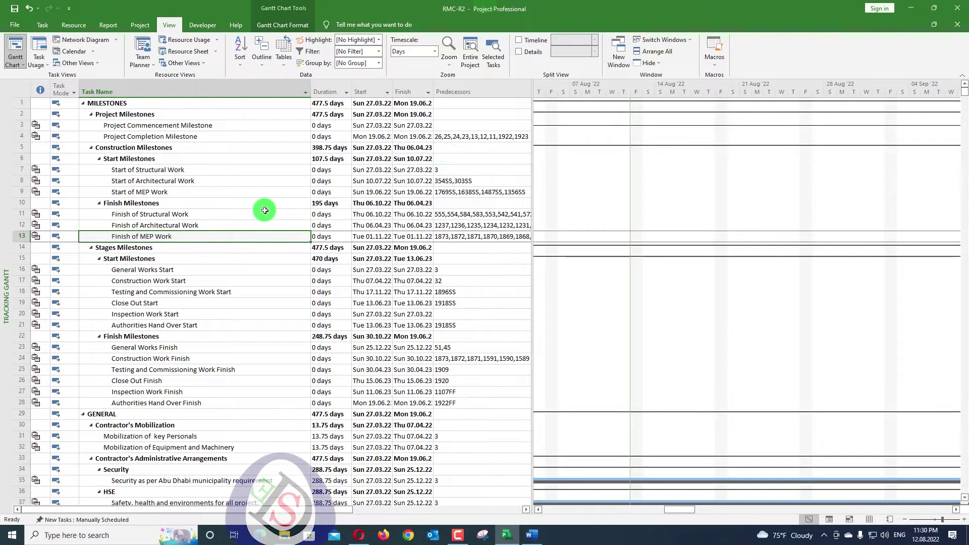
Select the Authorities Hand Over Finish milestone in row 28 and apply Task Path > Driving Predecessors.
scroll(246, 210, "down", 20)
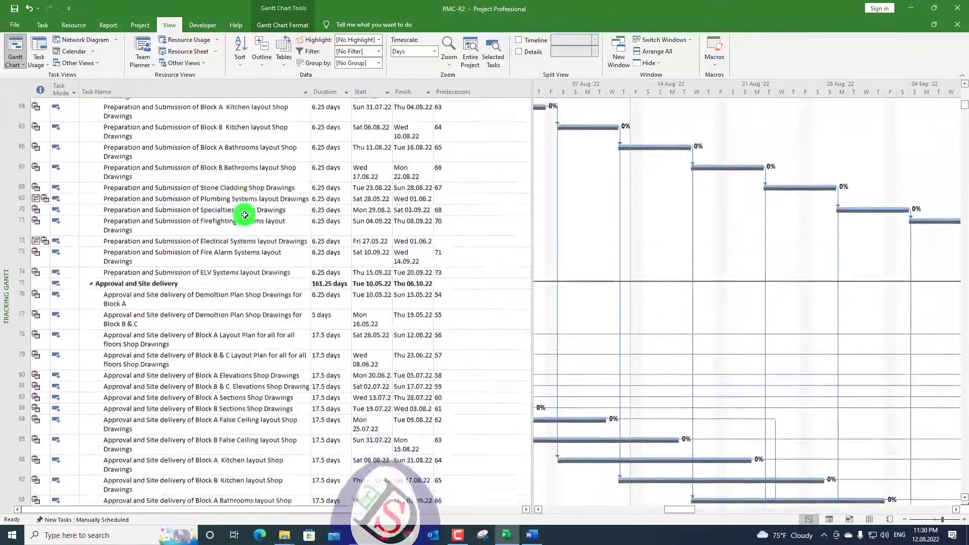
scroll(244, 215, "down", 20)
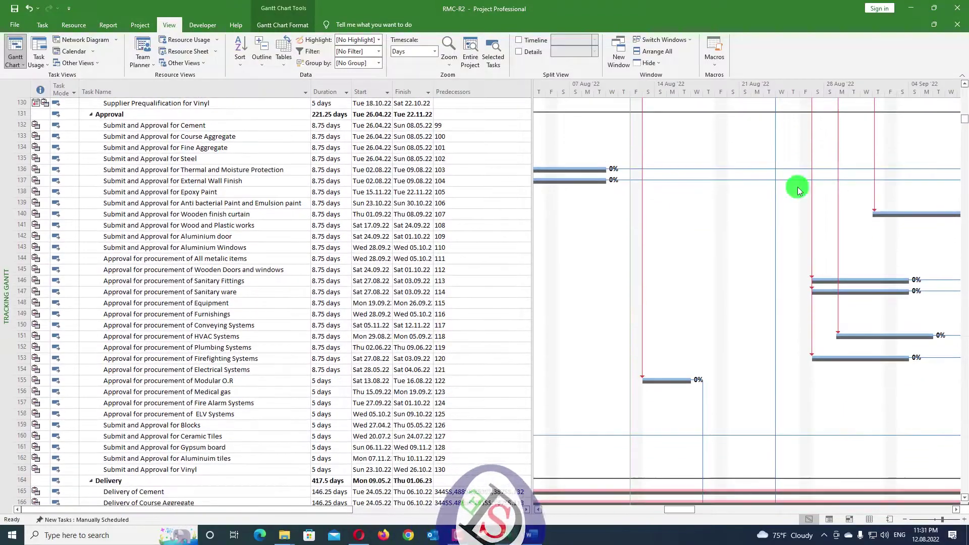
left_click_drag(964, 121, 953, 87)
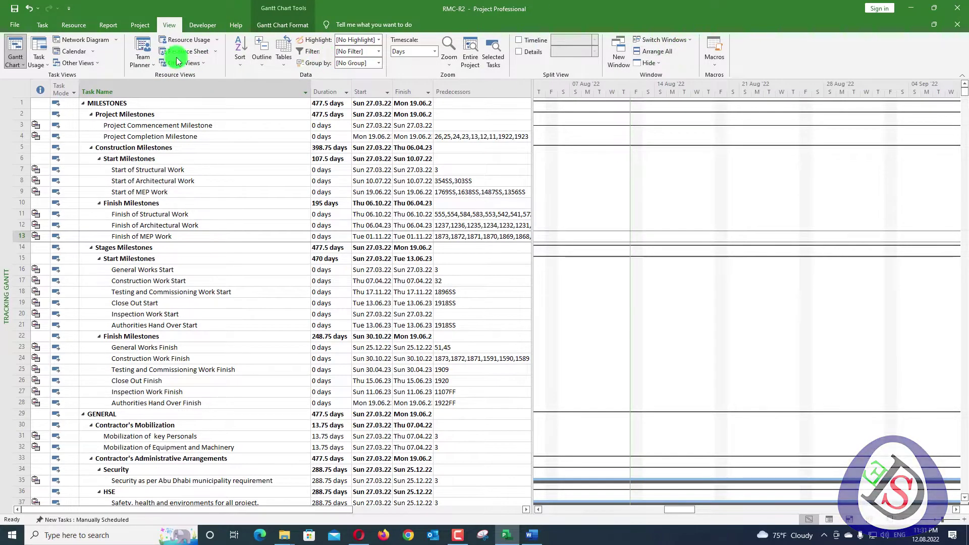
left_click(279, 27)
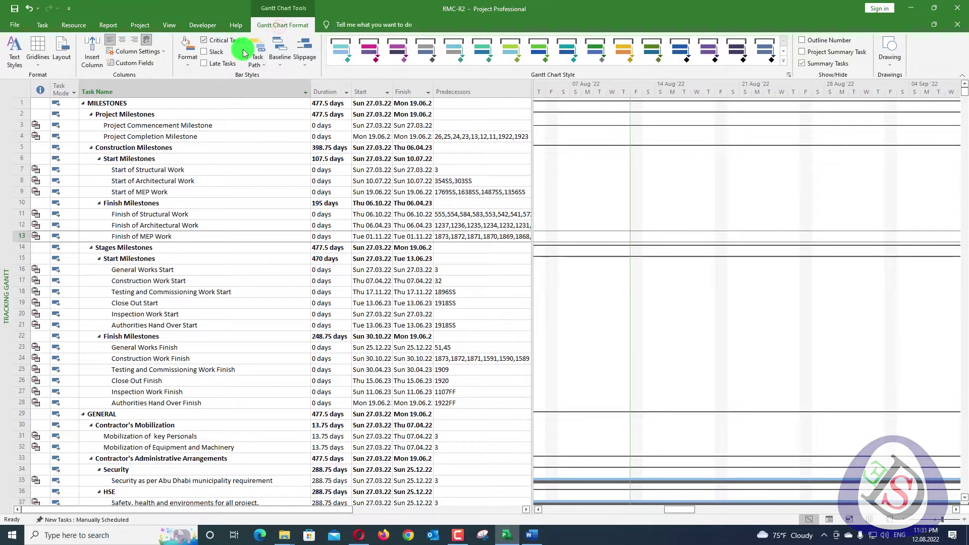
left_click(266, 62)
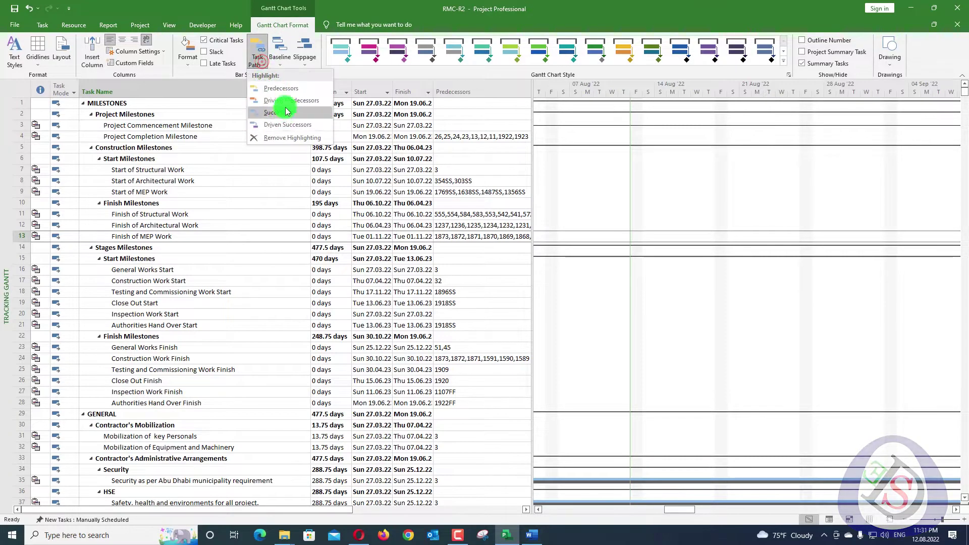
left_click(143, 326)
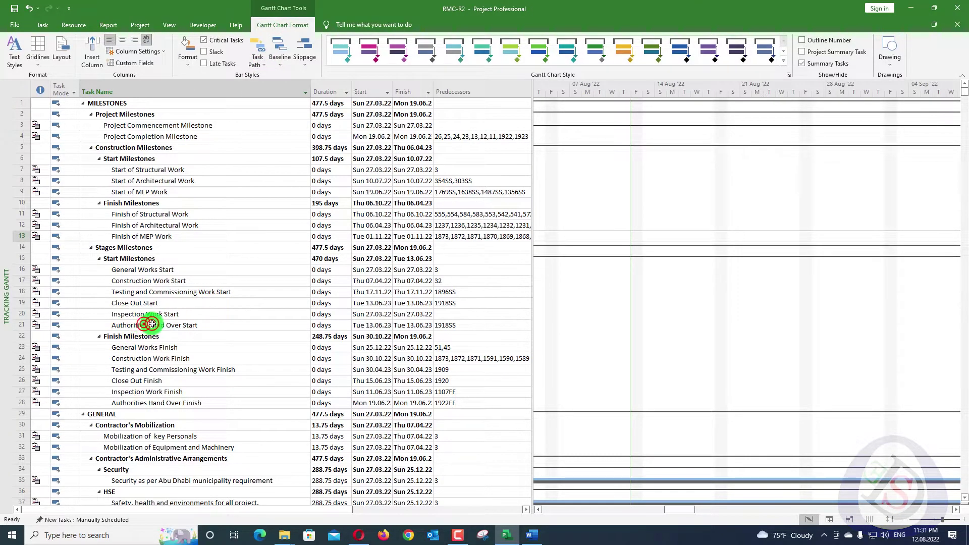
left_click(152, 324)
scroll(154, 314, "down", 3)
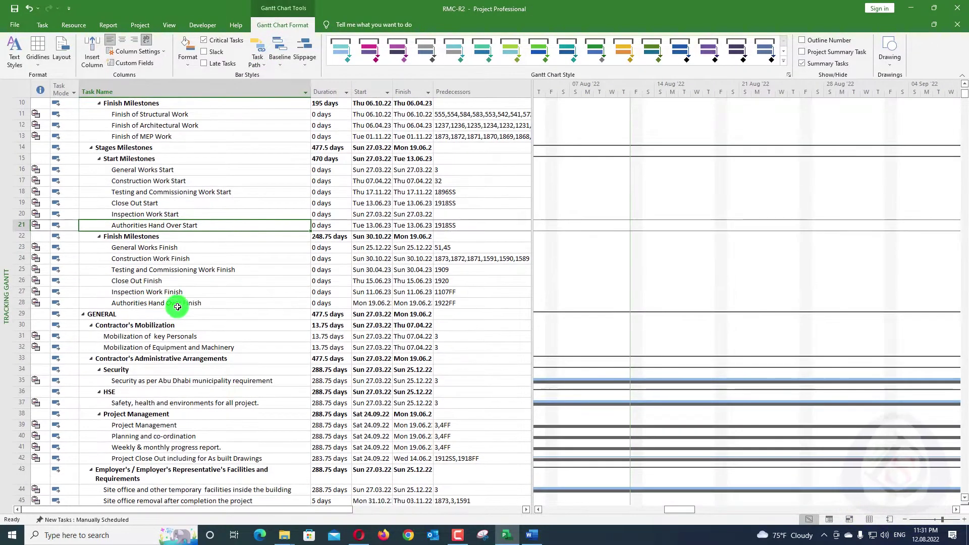
left_click(177, 305)
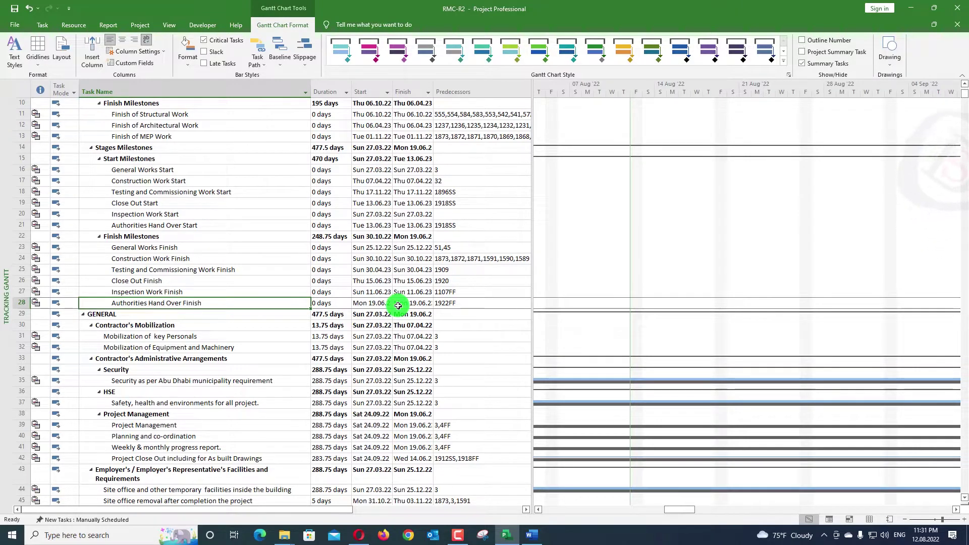
left_click(258, 58)
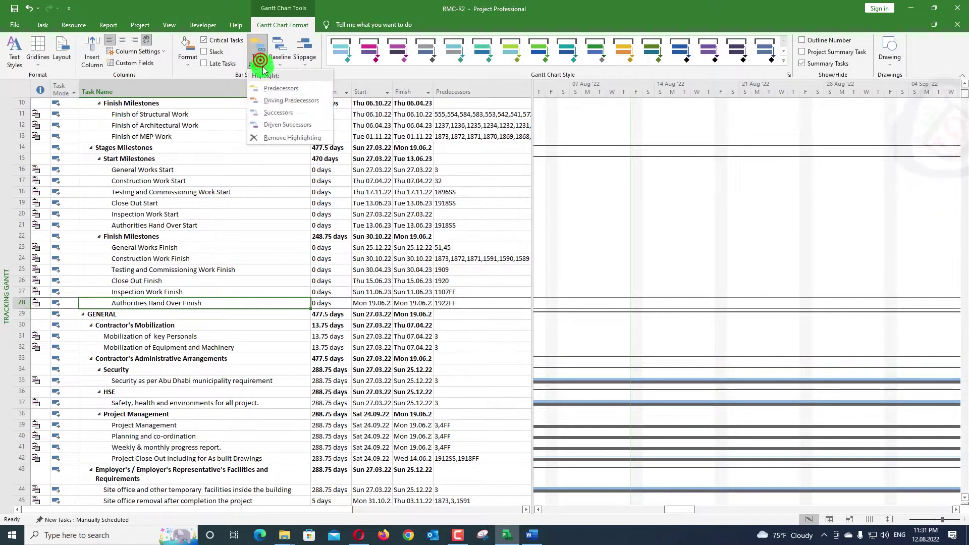
left_click(297, 100)
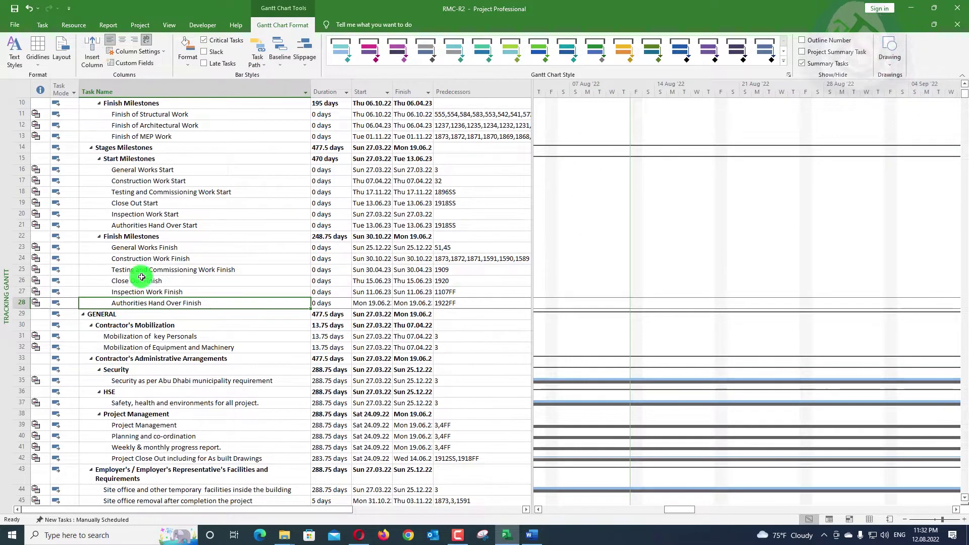
Zoom the timescale to Entire project so the chart spans 2022 to 2023.
right_click(622, 89)
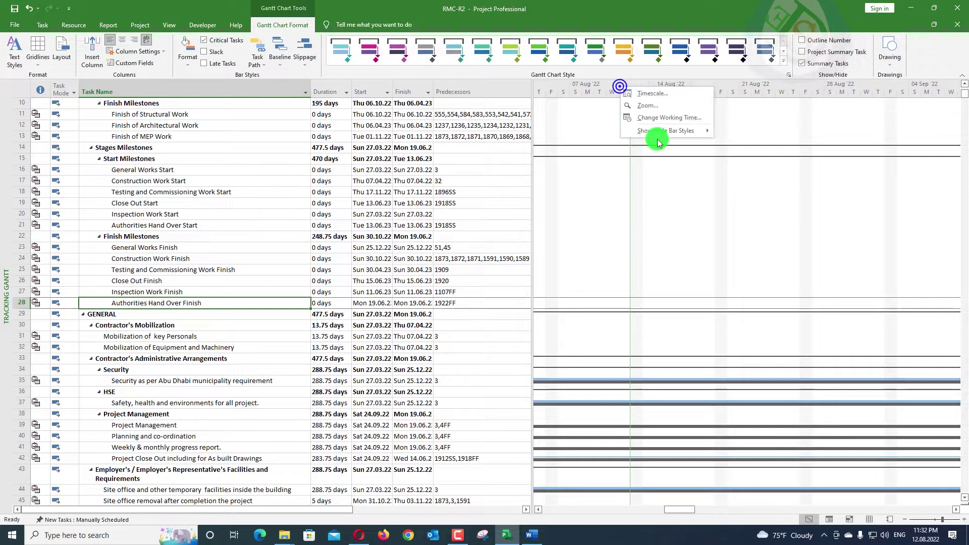
left_click(660, 112)
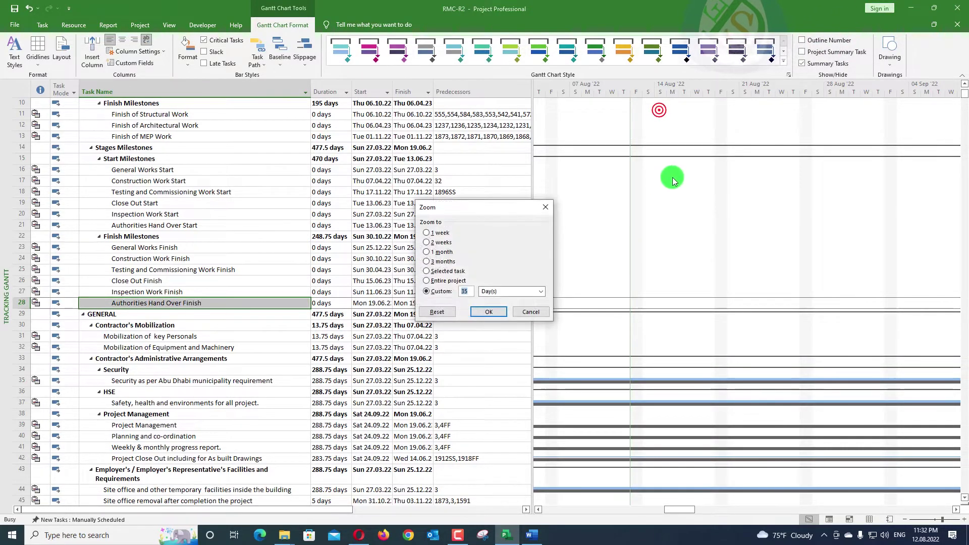
left_click(457, 281)
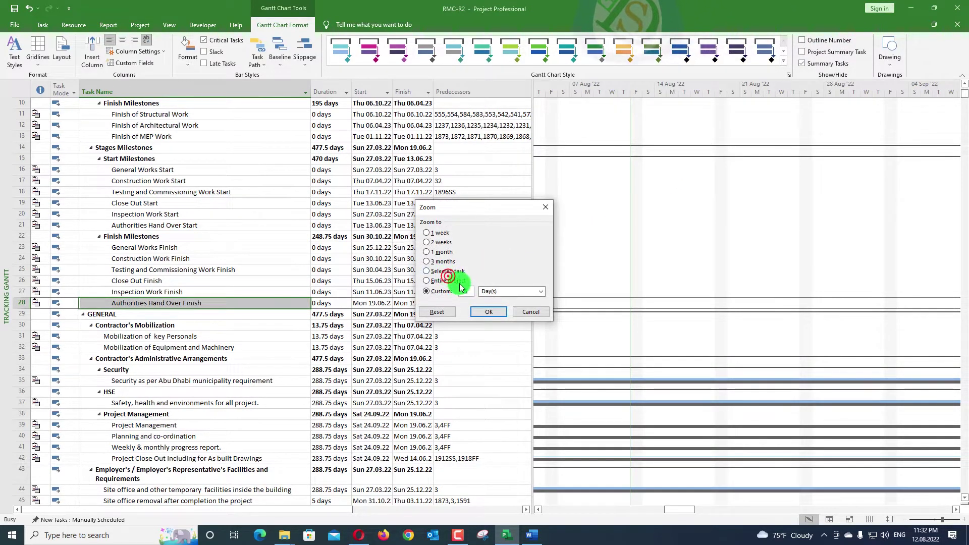
left_click(487, 312)
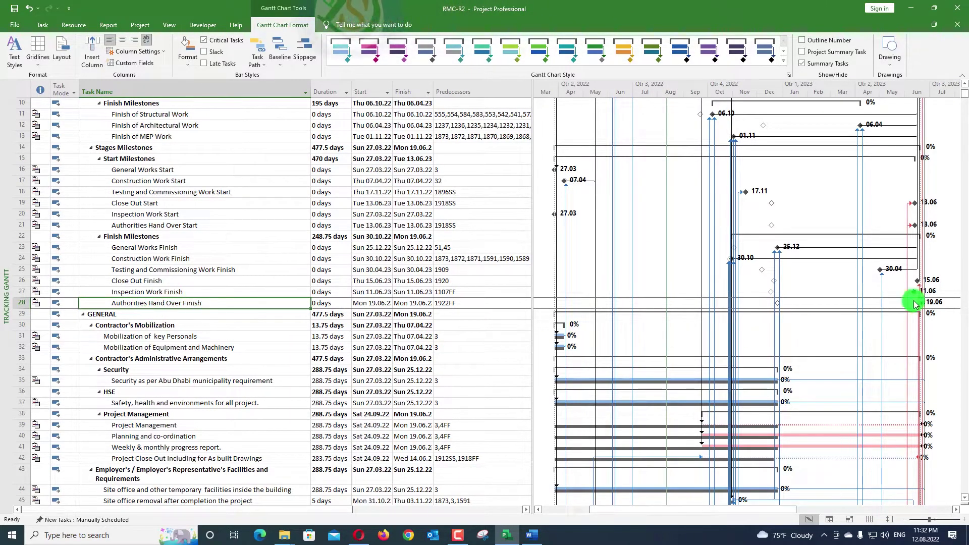
scroll(909, 303, "down", 20)
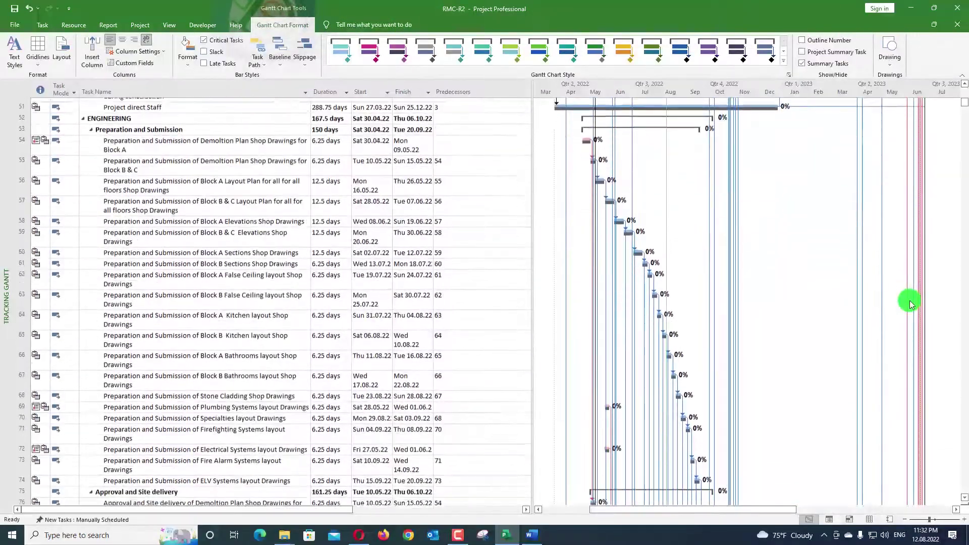
scroll(912, 303, "down", 5)
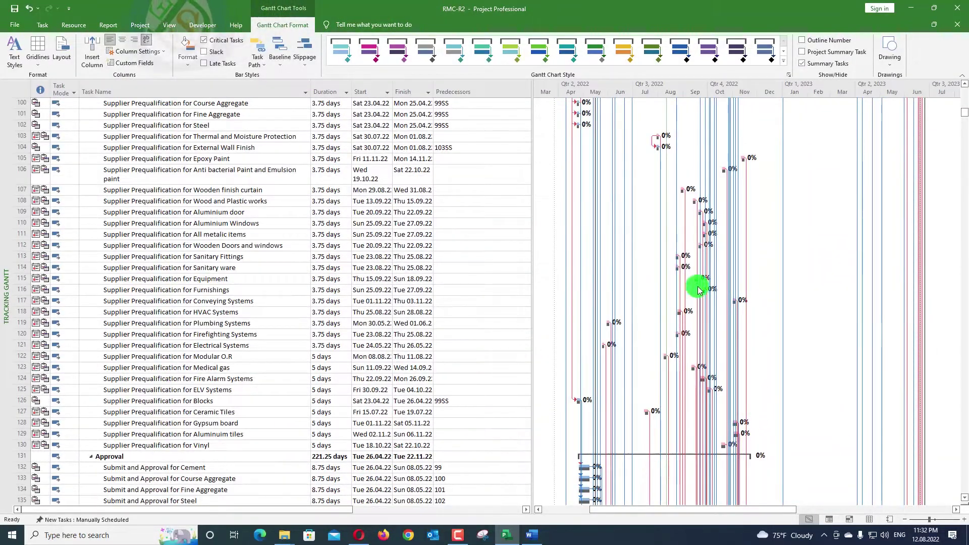
scroll(104, 96, "up", 8)
Switch to the plain Gantt Chart view and drag the split bar left to widen the chart.
left_click(45, 25)
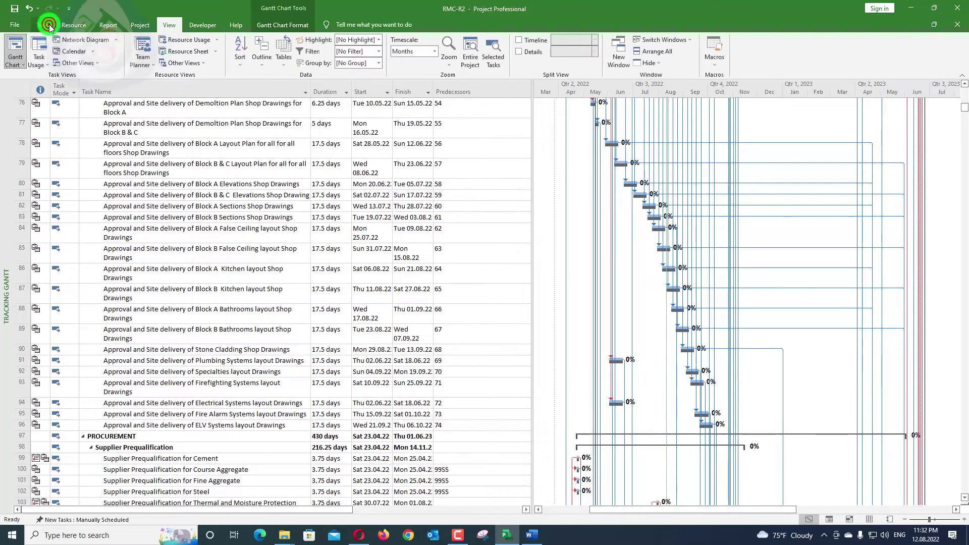
left_click(19, 65)
left_click(38, 100)
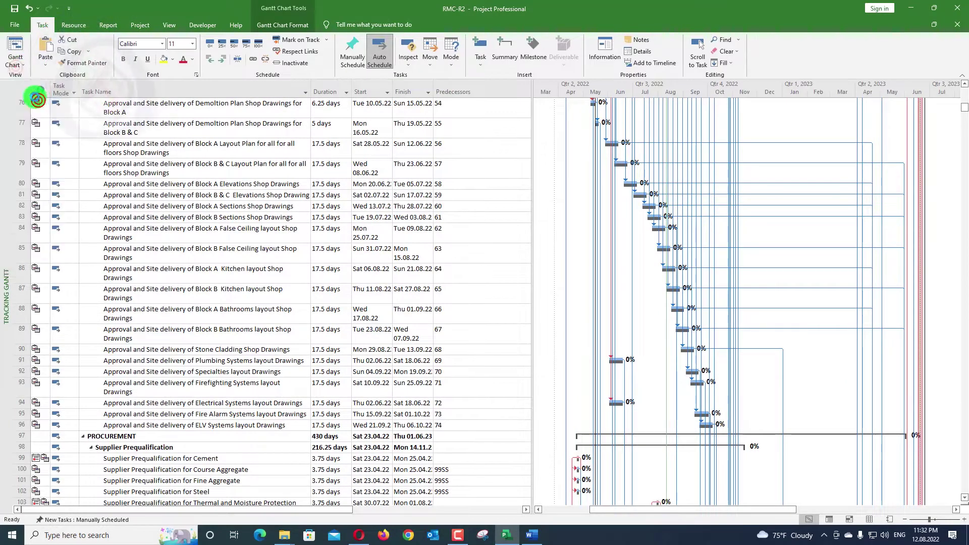
scroll(519, 262, "down", 5)
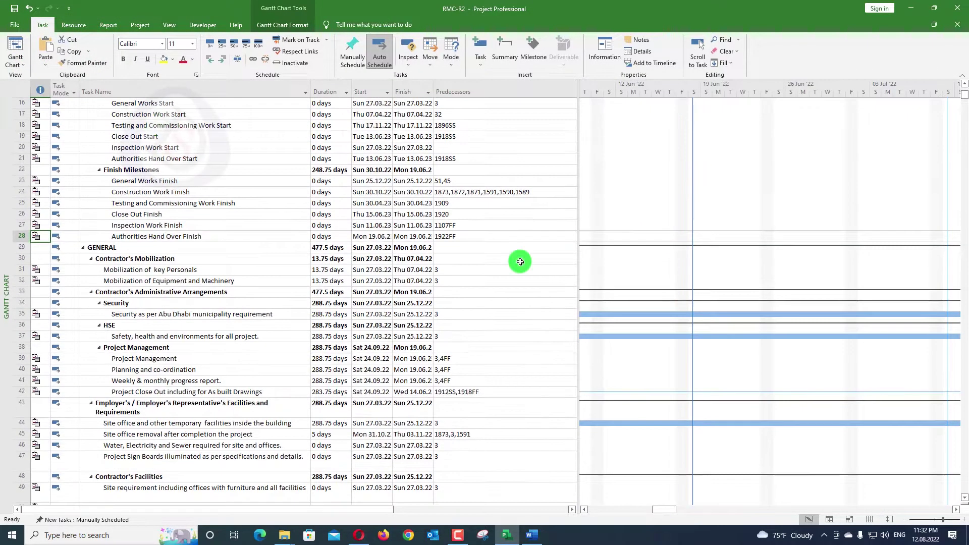
scroll(242, 255, "up", 3)
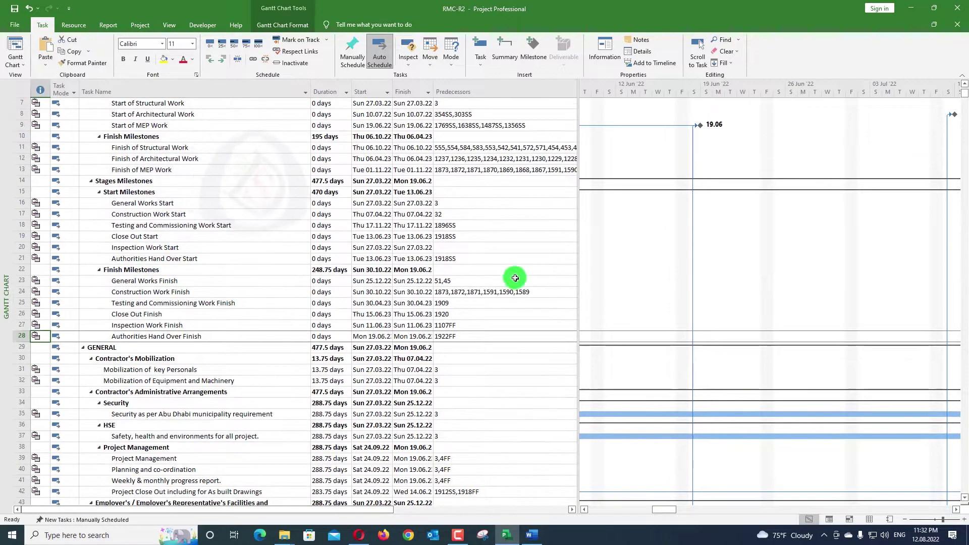
left_click_drag(576, 259, 523, 259)
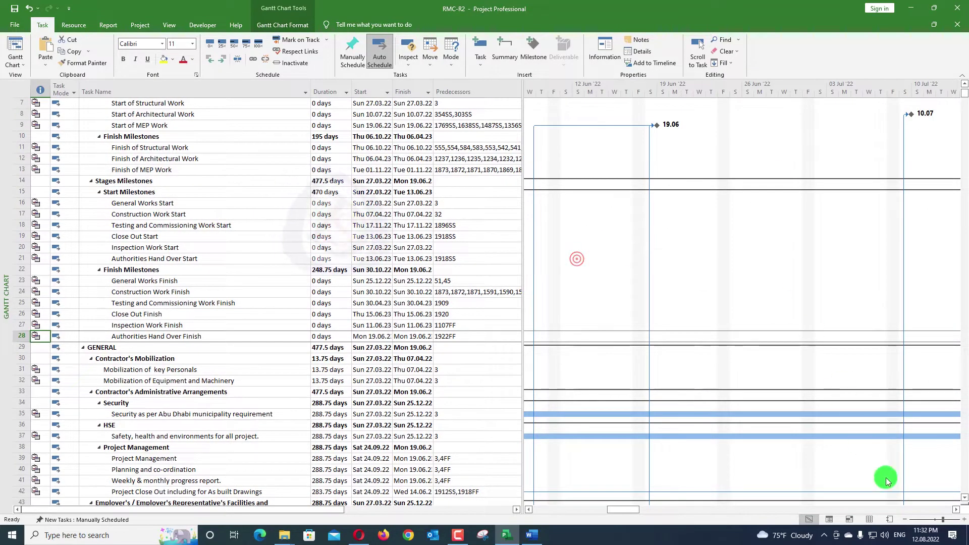
left_click_drag(636, 510, 749, 493)
Zoom the timescale to Entire project, spanning Qtr 2 2022 to Qtr 3 2023.
right_click(689, 125)
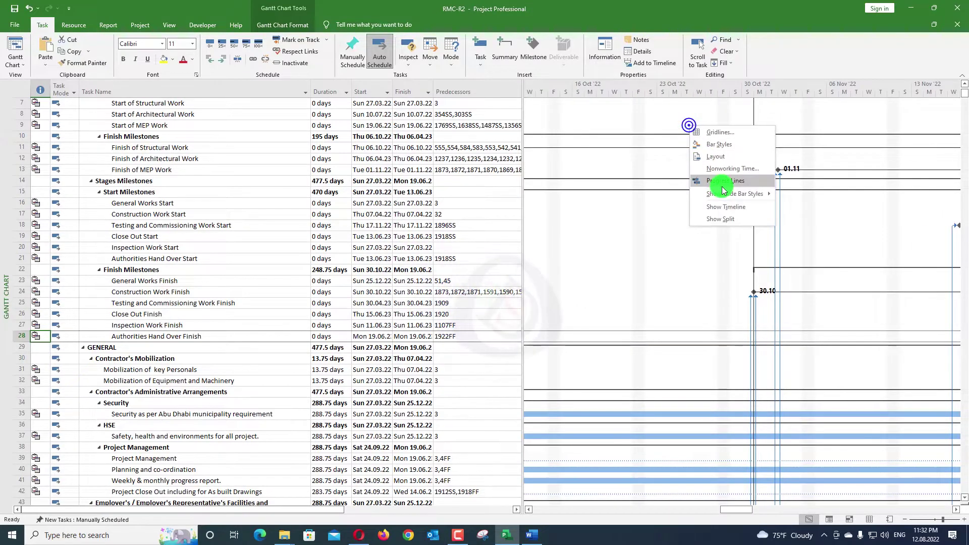
right_click(661, 85)
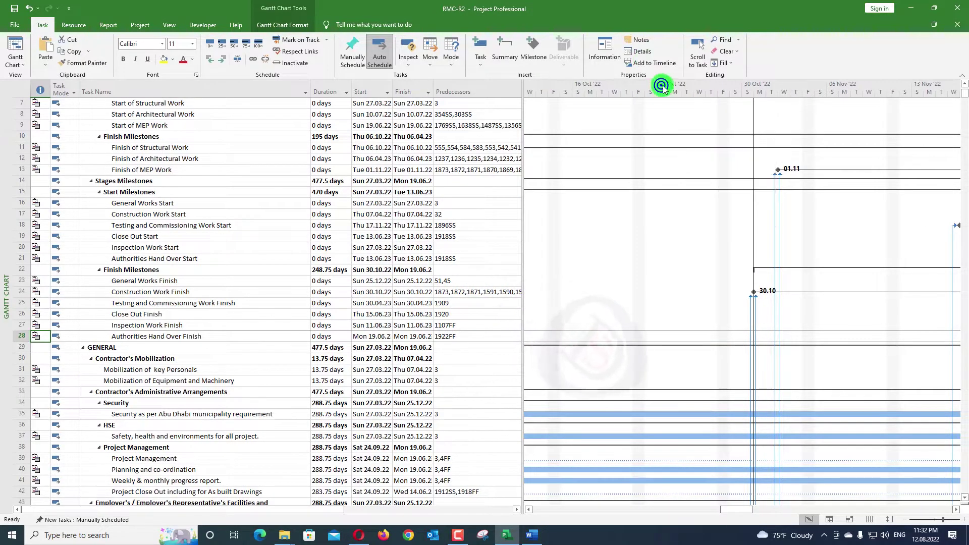
left_click(689, 105)
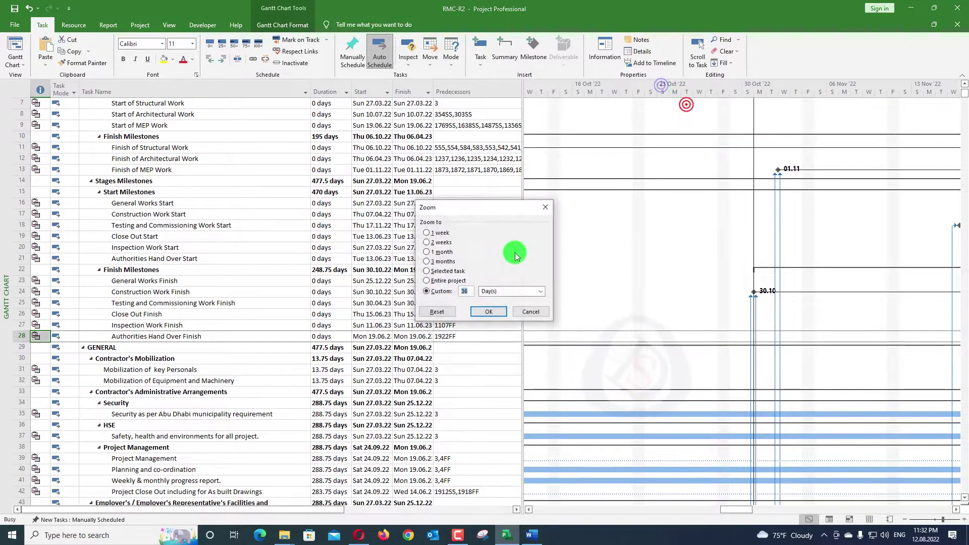
left_click(446, 279)
left_click(488, 312)
Scroll the schedule and select the Authorities Hand Over Finish milestone's task name.
scroll(636, 268, "down", 5)
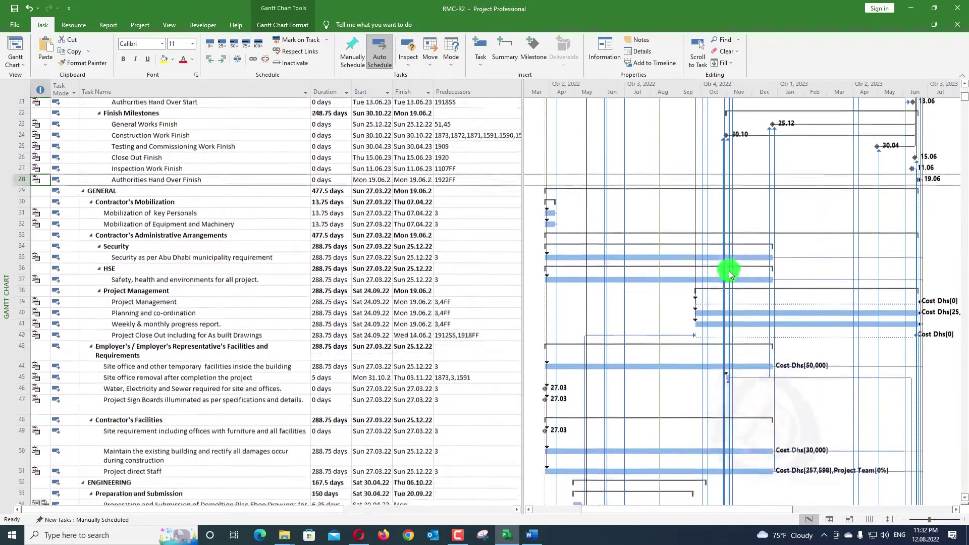
scroll(663, 280, "up", 6)
scroll(783, 277, "down", 10)
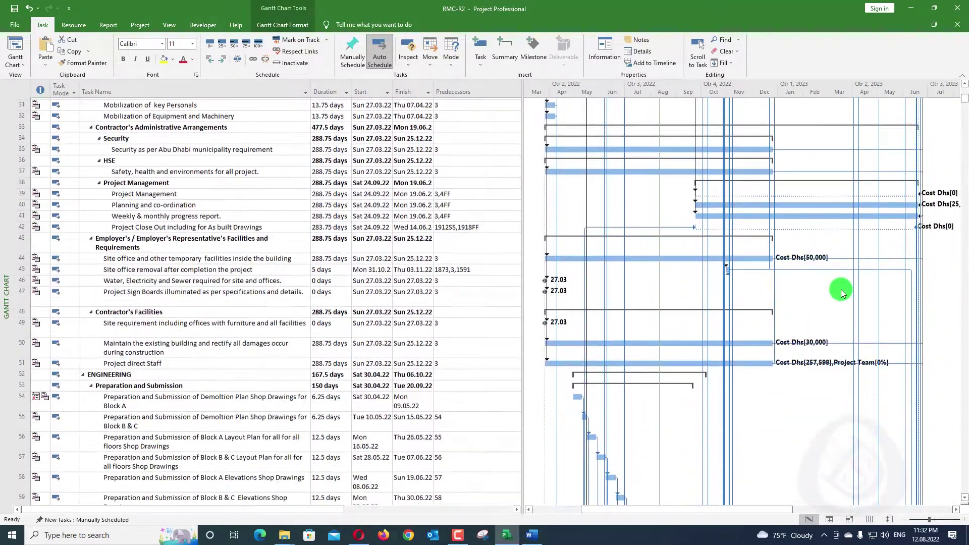
scroll(840, 288, "up", 4)
scroll(840, 289, "down", 18)
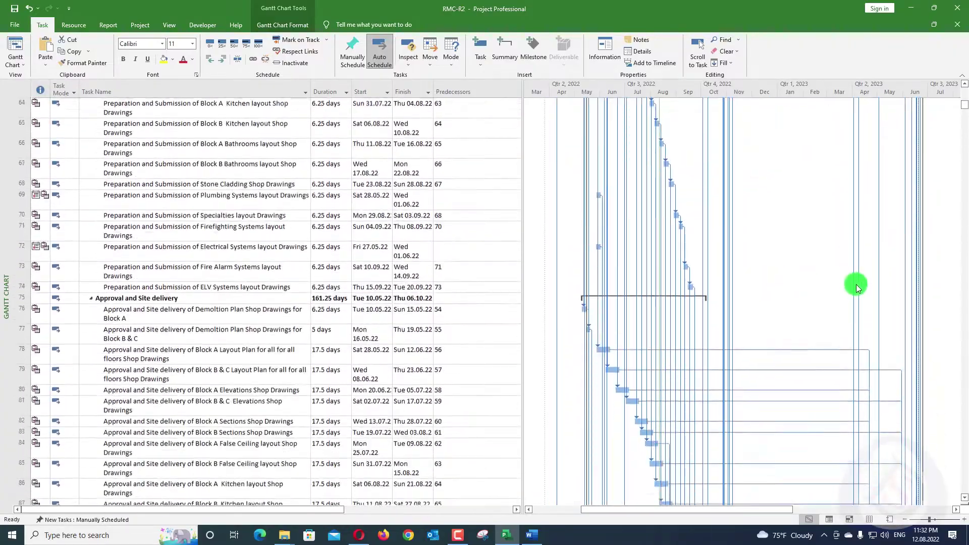
scroll(858, 281, "down", 8)
scroll(861, 277, "up", 15)
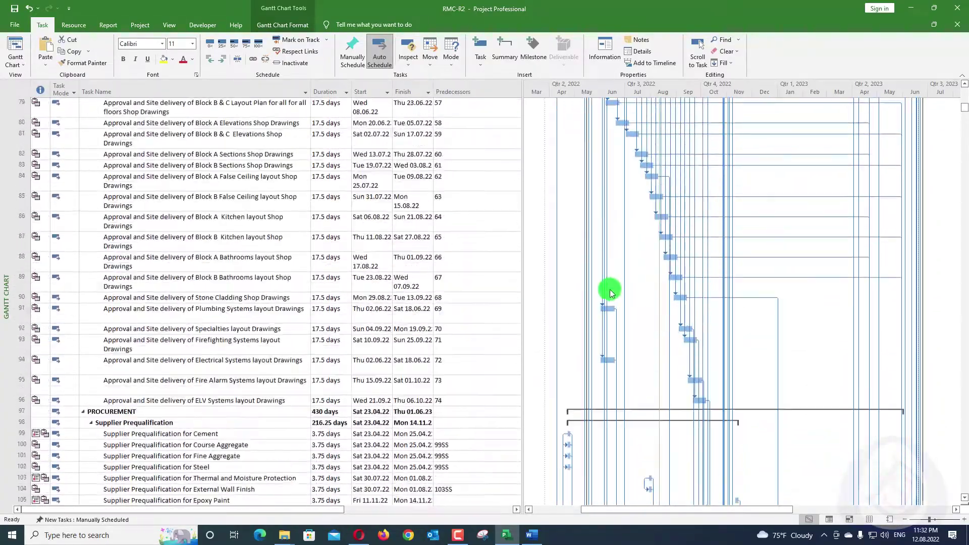
scroll(368, 266, "up", 18)
scroll(314, 292, "down", 2)
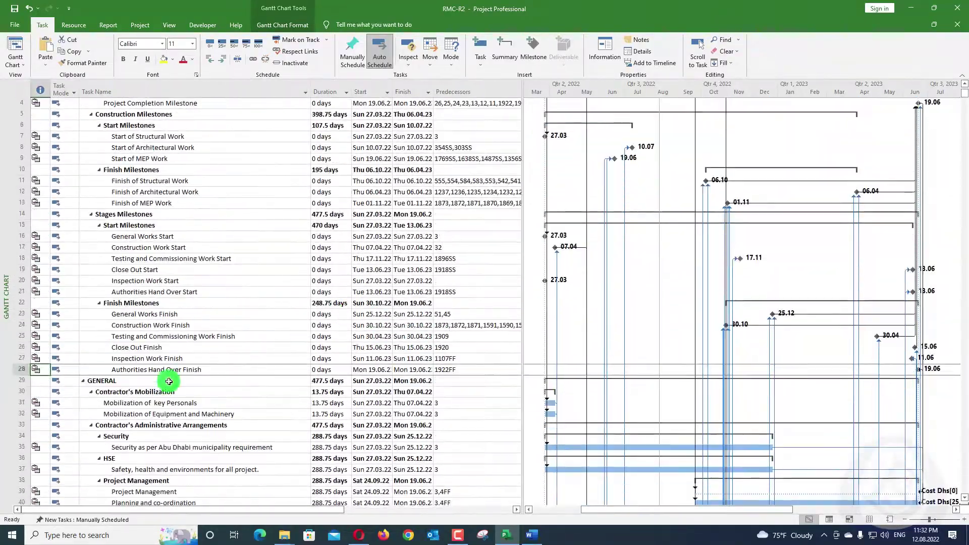
left_click(186, 341)
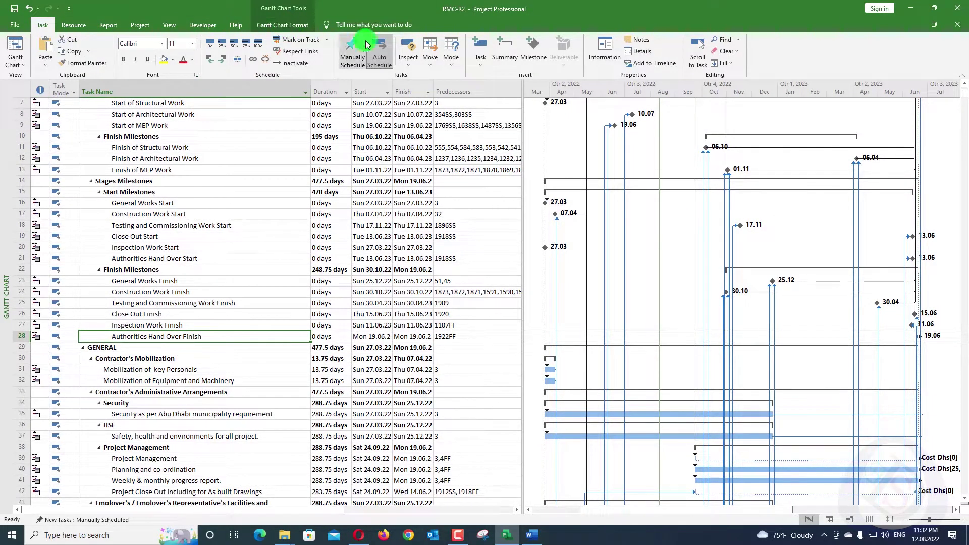
Apply Driving Predecessors from Gantt Chart Format and scroll to review the orange-highlighted bars.
left_click(282, 23)
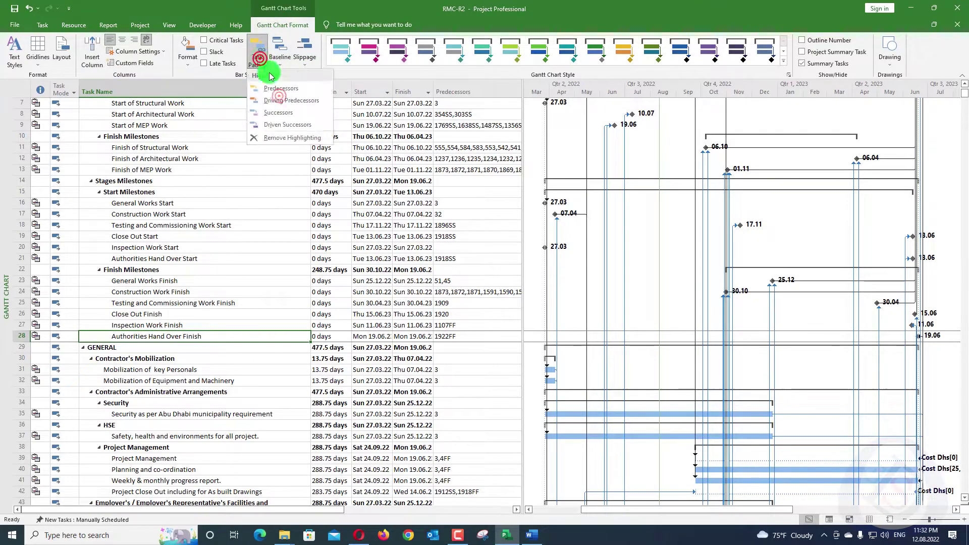
scroll(839, 322, "down", 9)
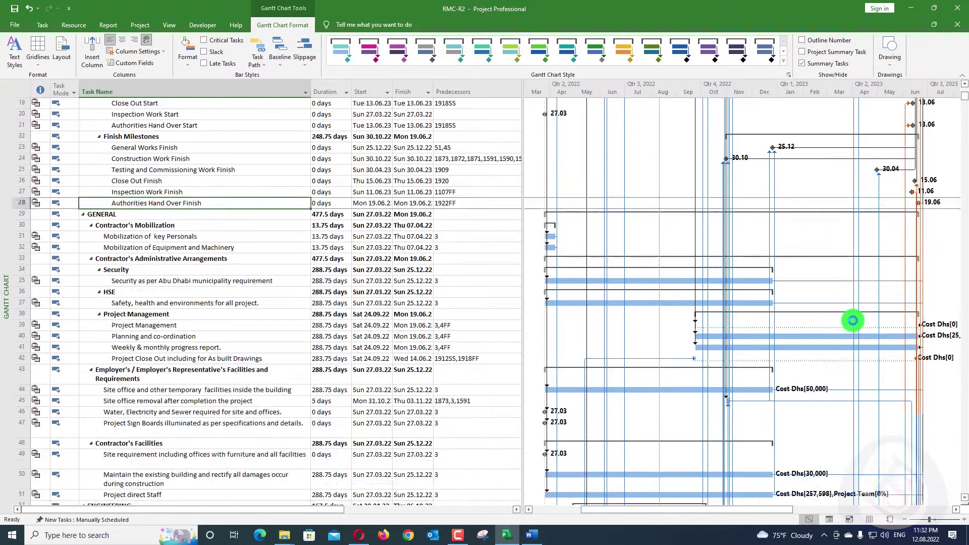
scroll(906, 216, "up", 4)
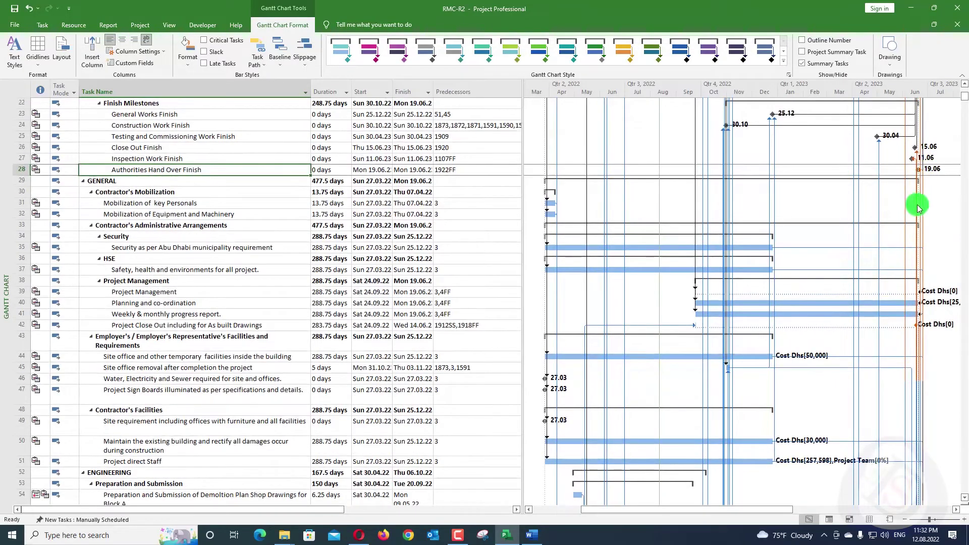
scroll(919, 207, "down", 20)
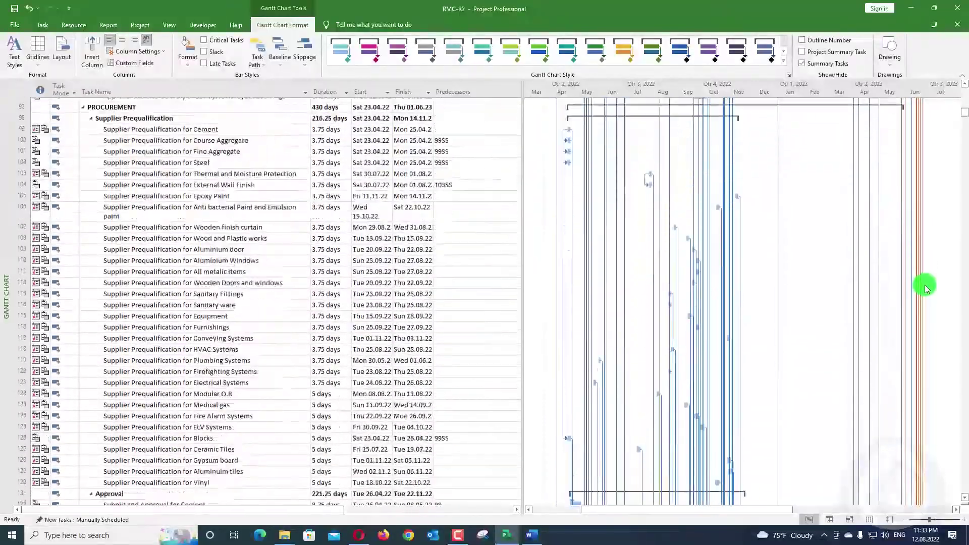
scroll(926, 287, "down", 20)
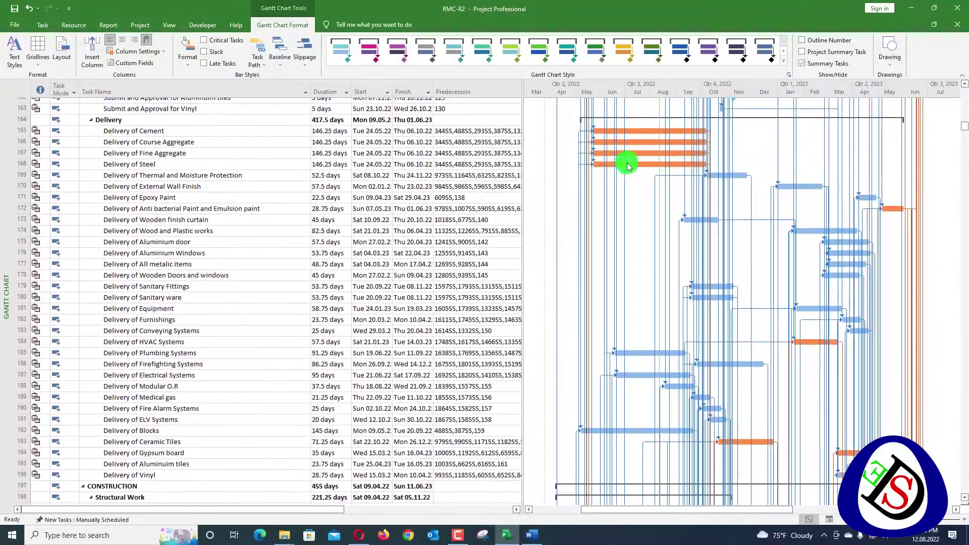
scroll(761, 351, "down", 3)
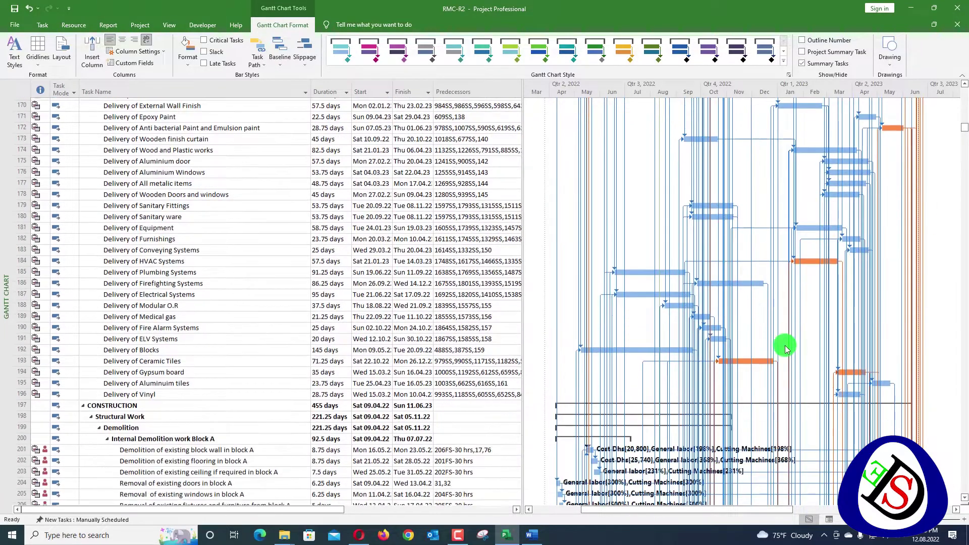
scroll(818, 329, "up", 20)
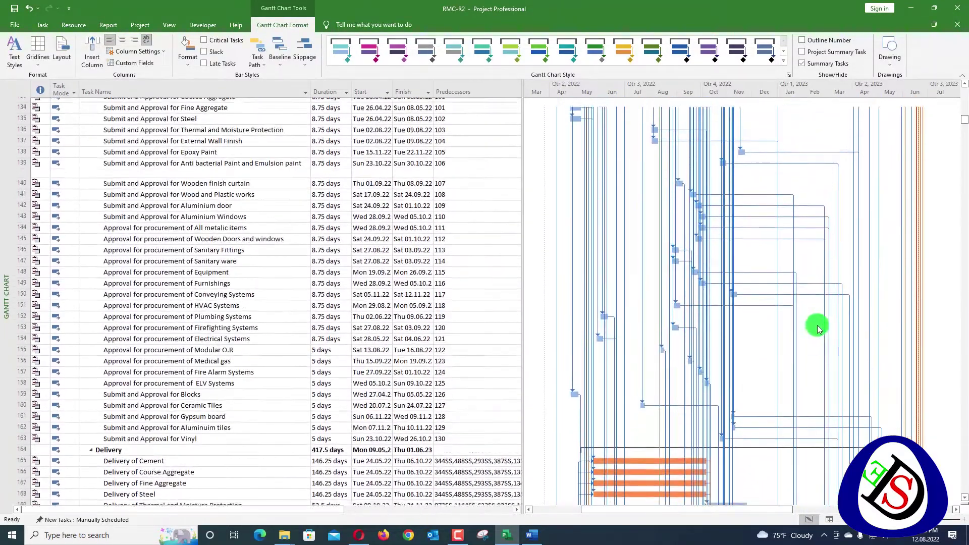
scroll(818, 328, "up", 20)
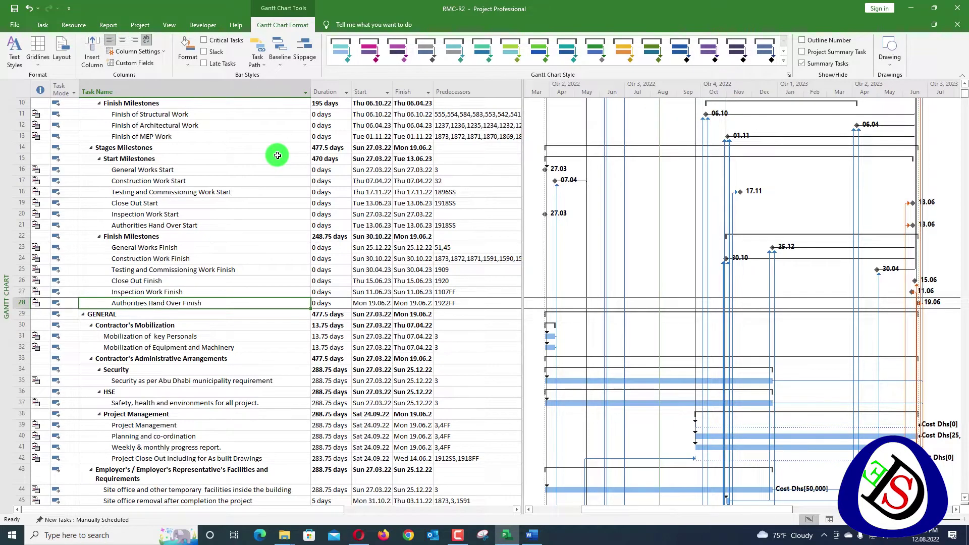
left_click(172, 28)
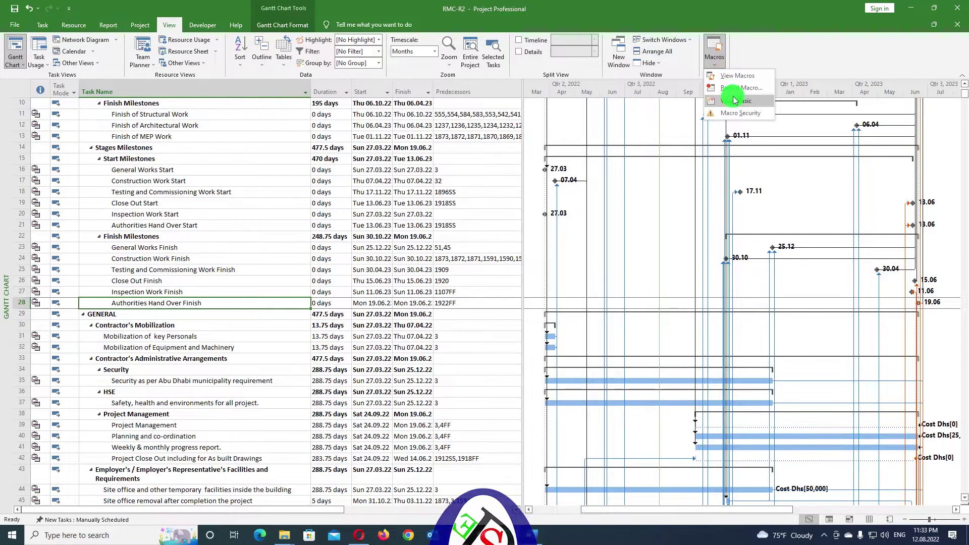
In the VBA editor, remove the old Module1 from ProjectGlobal without exporting it.
left_click(733, 96)
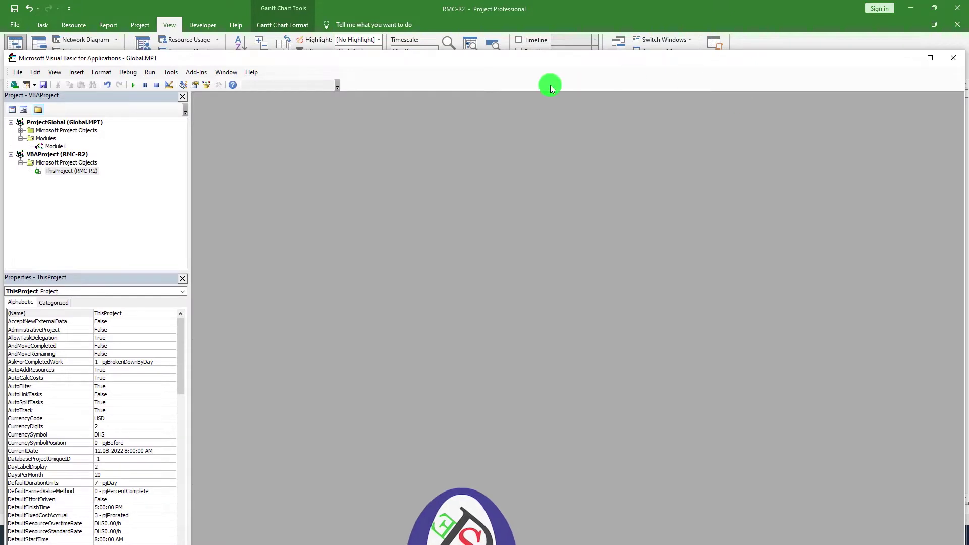
left_click(41, 146)
right_click(53, 147)
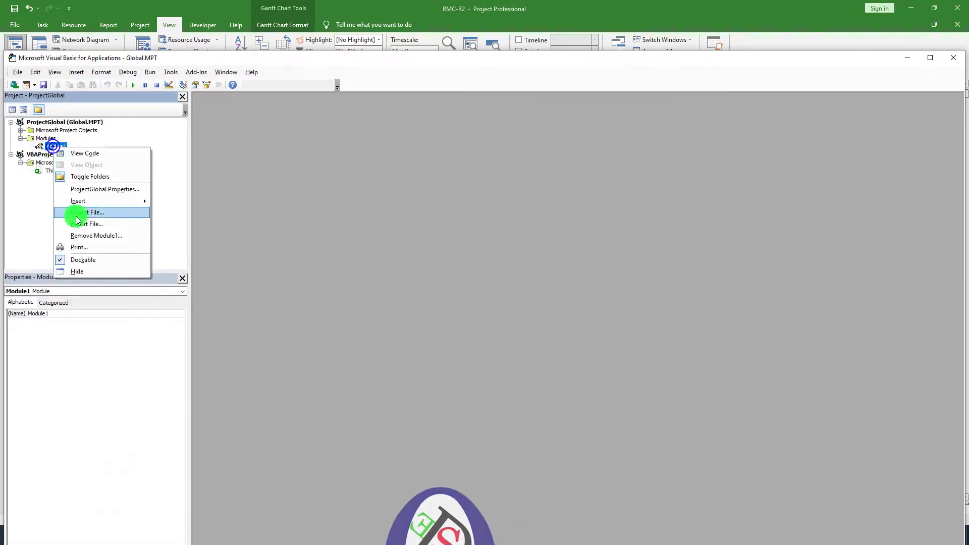
left_click(102, 234)
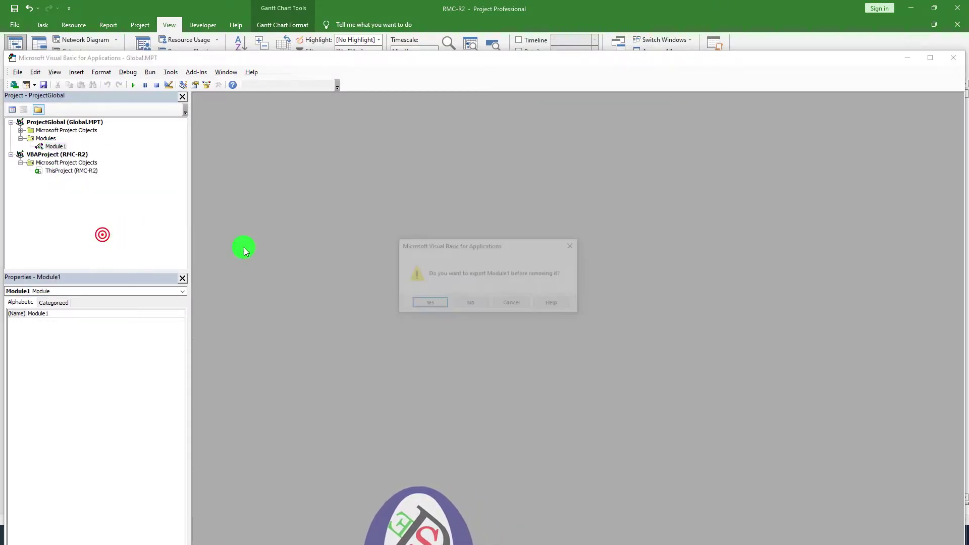
left_click(479, 304)
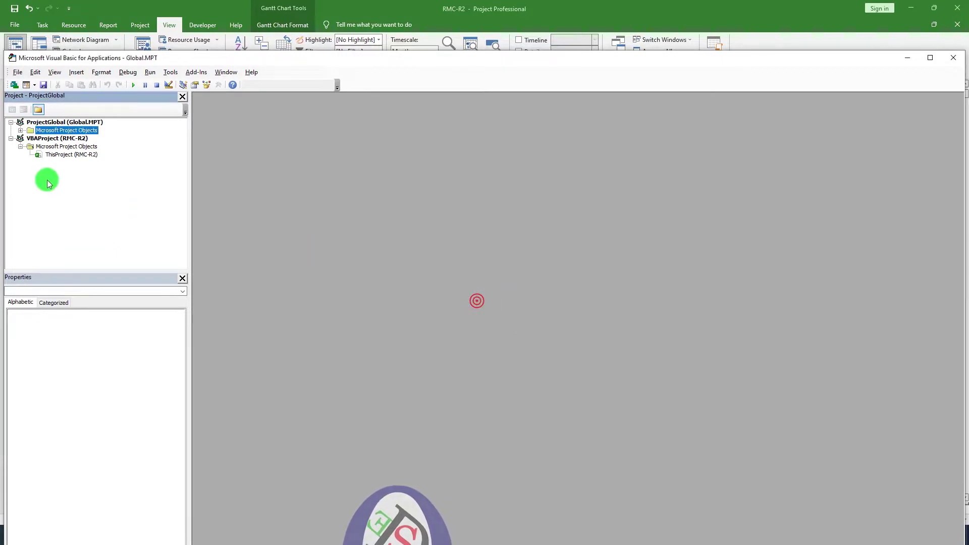
Insert a new empty module into ProjectGlobal and minimise the VBA editor.
right_click(60, 123)
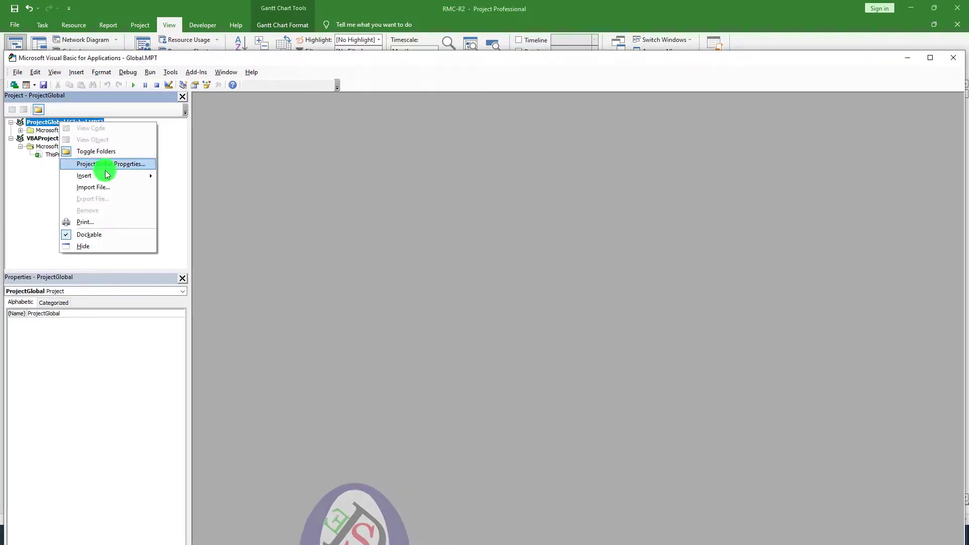
mouse_move(107, 174)
left_click(206, 193)
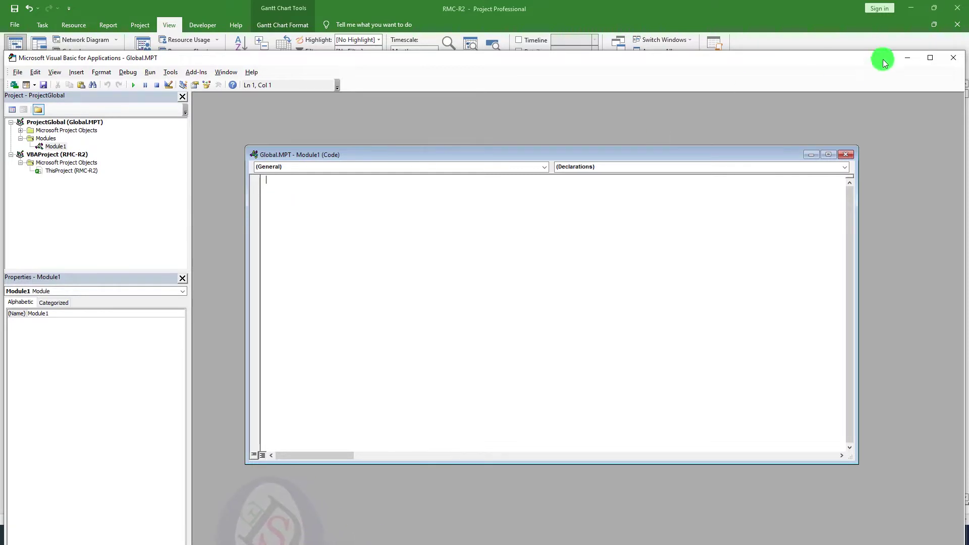
left_click(907, 59)
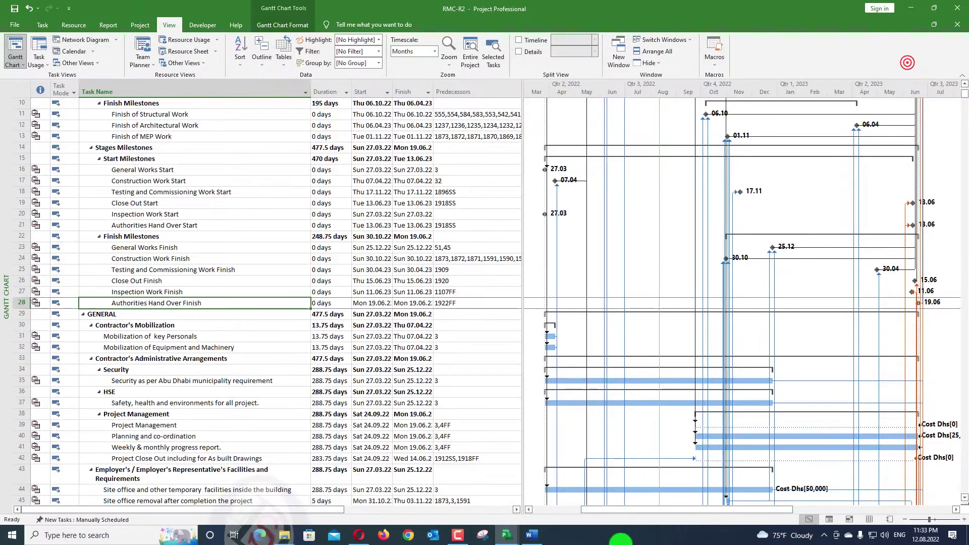
In Opera, scroll to the Softedemy TaskPathFilters Module code block and drag-select its code.
left_click(355, 537)
scroll(276, 182, "up", 4)
scroll(225, 158, "down", 7)
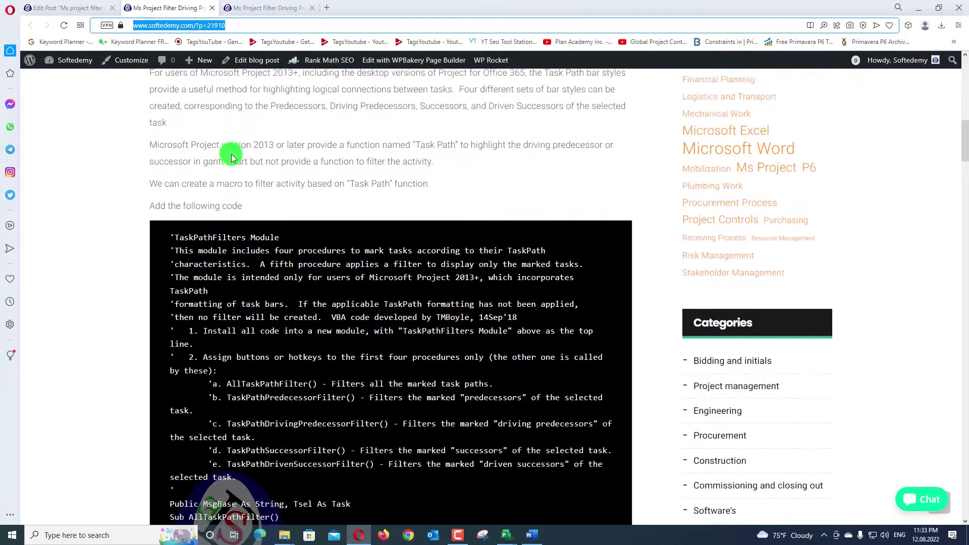
scroll(232, 158, "down", 5)
mouse_move(288, 63)
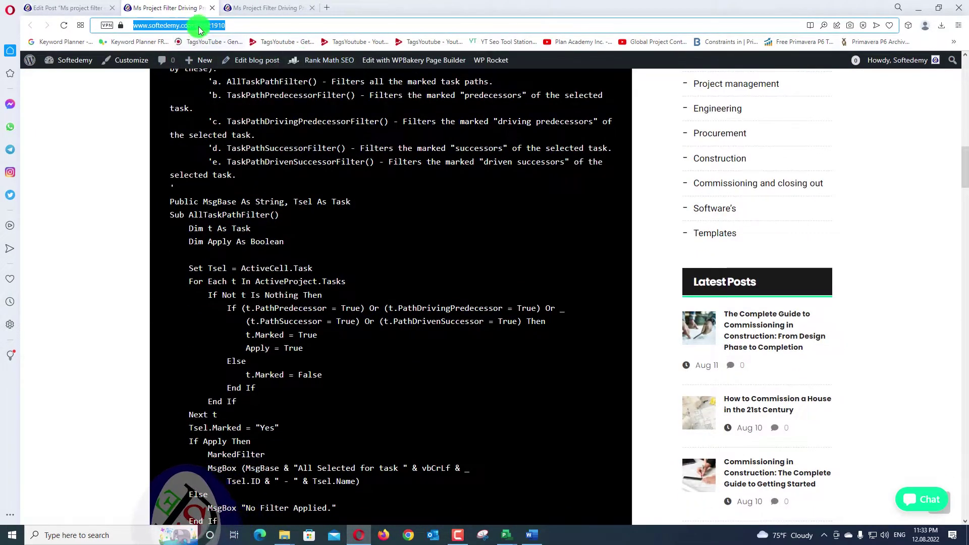
scroll(313, 191, "up", 8)
scroll(313, 191, "down", 6)
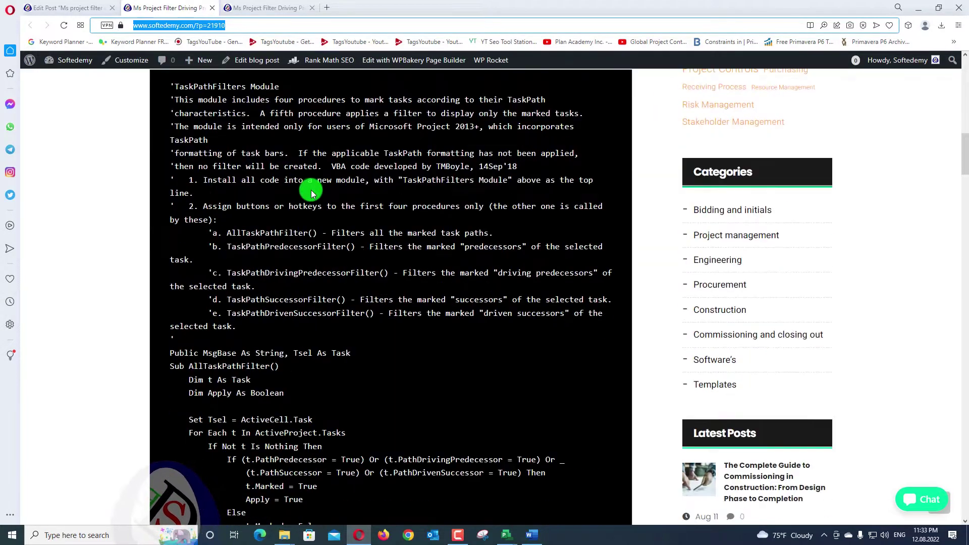
scroll(311, 193, "up", 2)
scroll(312, 193, "down", 5)
scroll(311, 193, "up", 4)
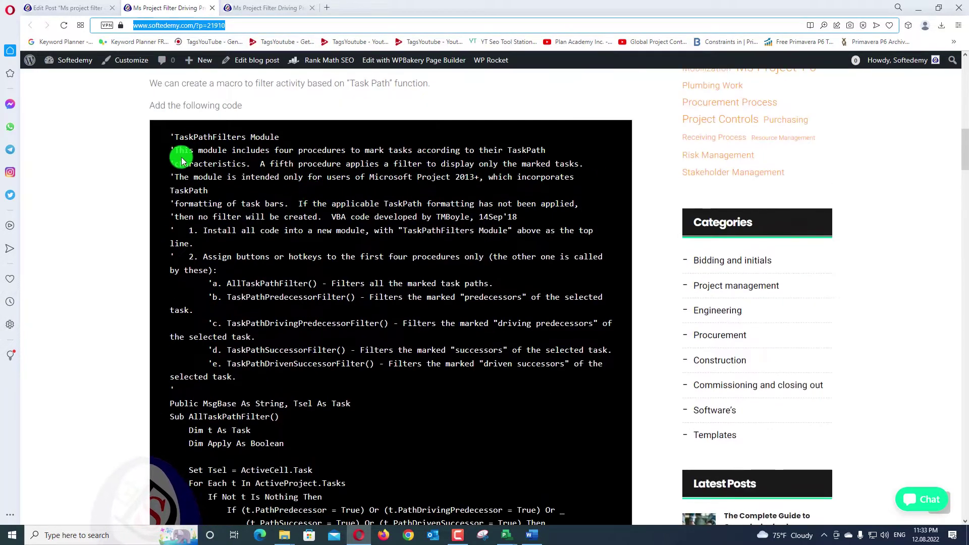
left_click_drag(172, 137, 480, 523)
Select the softedemy.com ms-project-filter-driving-predecessor link in Word, then return to Opera.
left_click(536, 535)
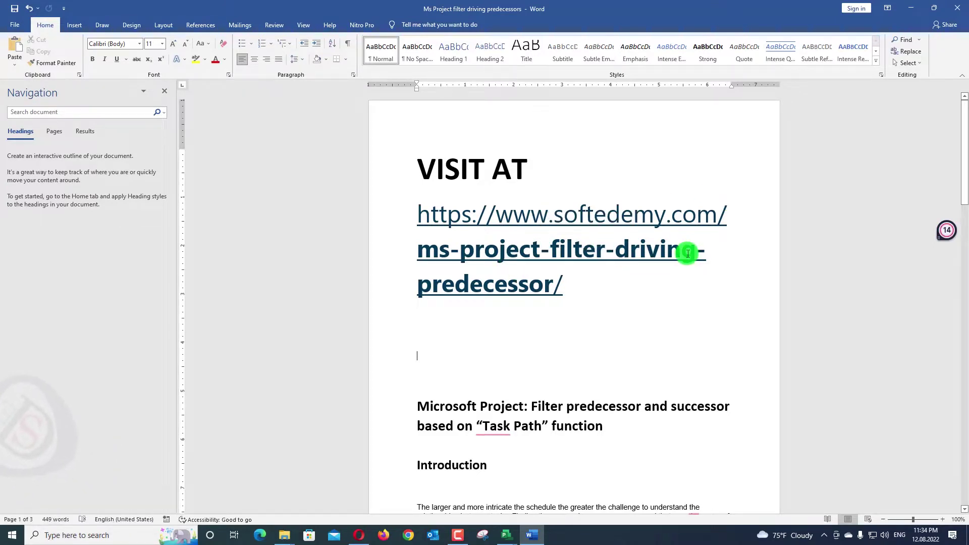
left_click_drag(591, 302, 372, 206)
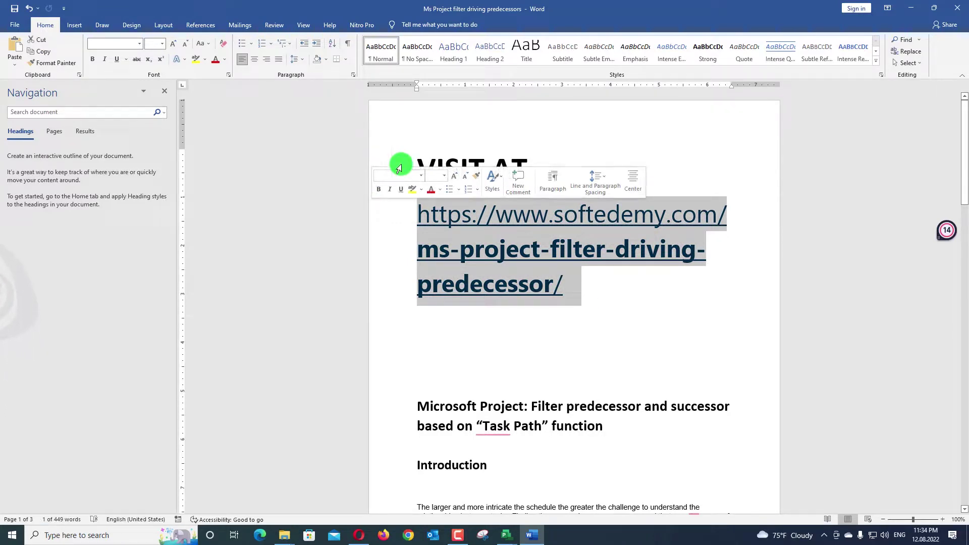
left_click(359, 535)
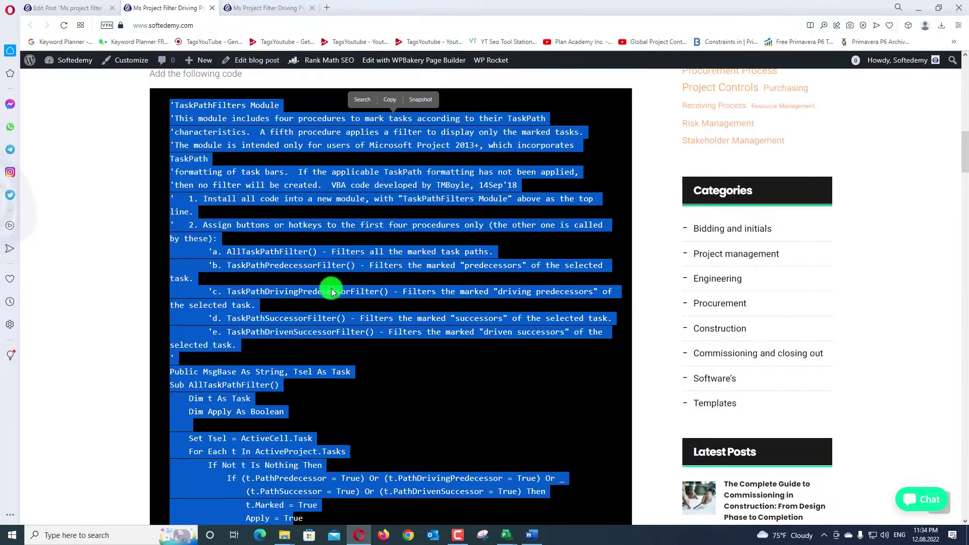
Clear the old selection and try selecting the code from its first line downward.
scroll(291, 204, "up", 8)
scroll(291, 205, "down", 2)
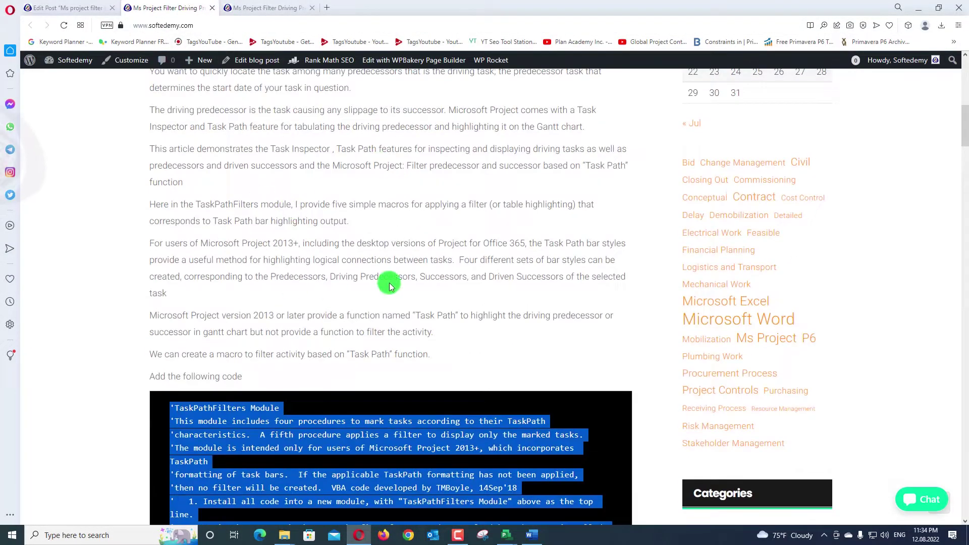
scroll(444, 255, "down", 15)
scroll(445, 260, "up", 15)
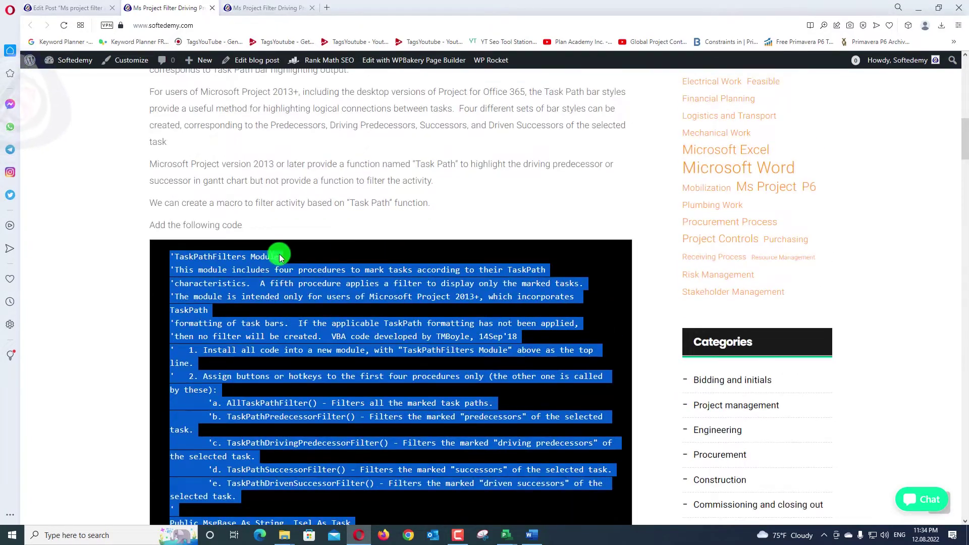
left_click(279, 256)
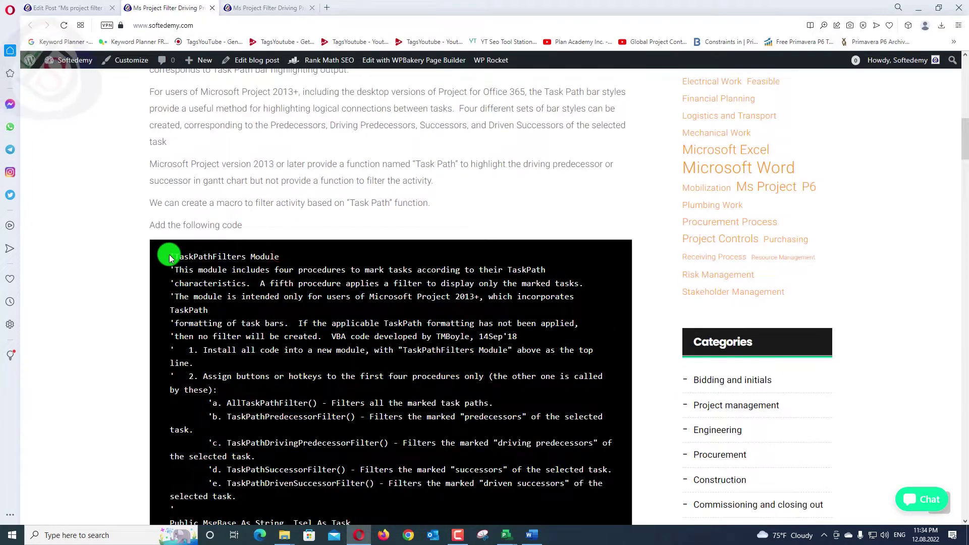
left_click(171, 255)
scroll(170, 256, "down", 7)
left_click_drag(318, 539, 346, 505)
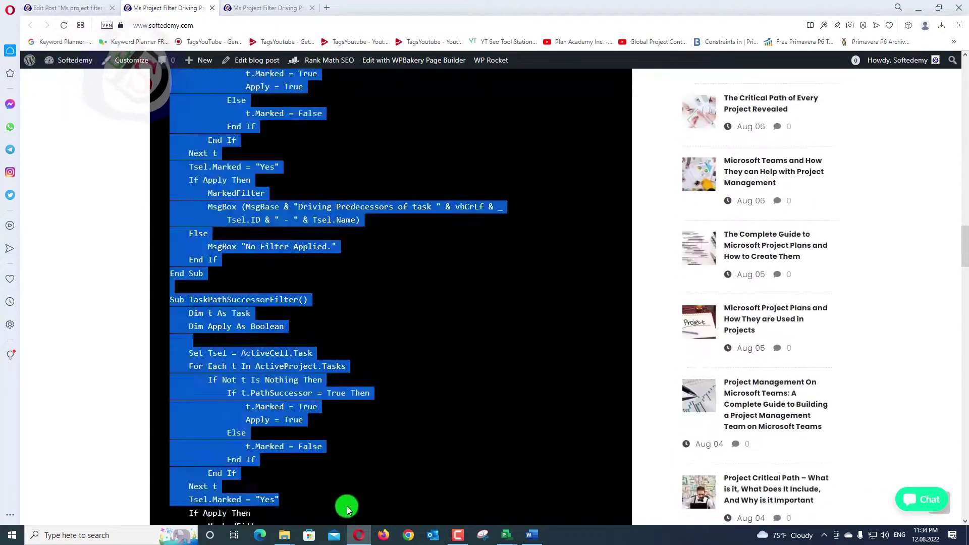
left_click(357, 524)
Reselect the whole TaskPathFilters code from the top through the final End Sub.
scroll(357, 523, "down", 15)
scroll(288, 58, "up", 15)
left_click_drag(288, 70, 243, 439)
left_click(310, 506)
scroll(310, 507, "down", 2)
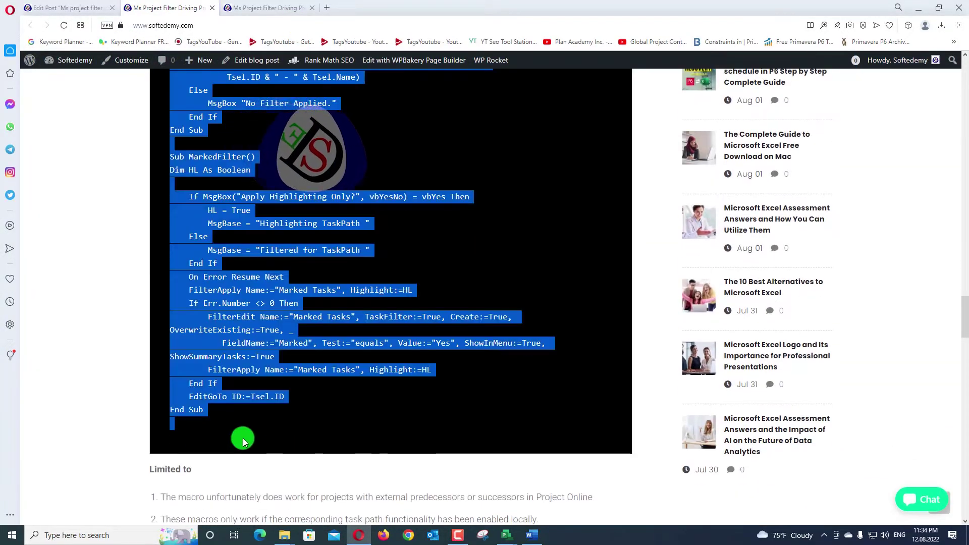
scroll(205, 411, "up", 4)
scroll(241, 414, "up", 10)
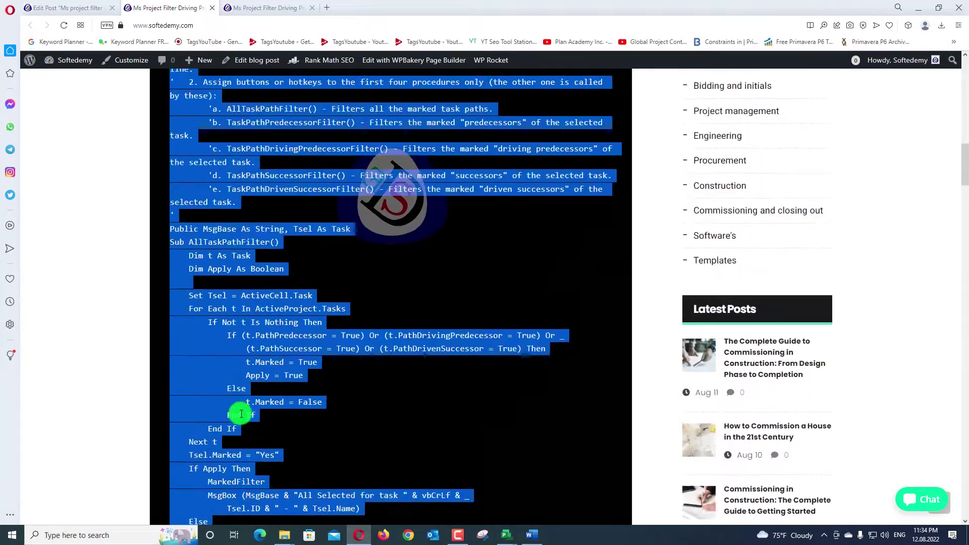
scroll(241, 417, "down", 2)
scroll(240, 417, "down", 5)
scroll(227, 245, "up", 5)
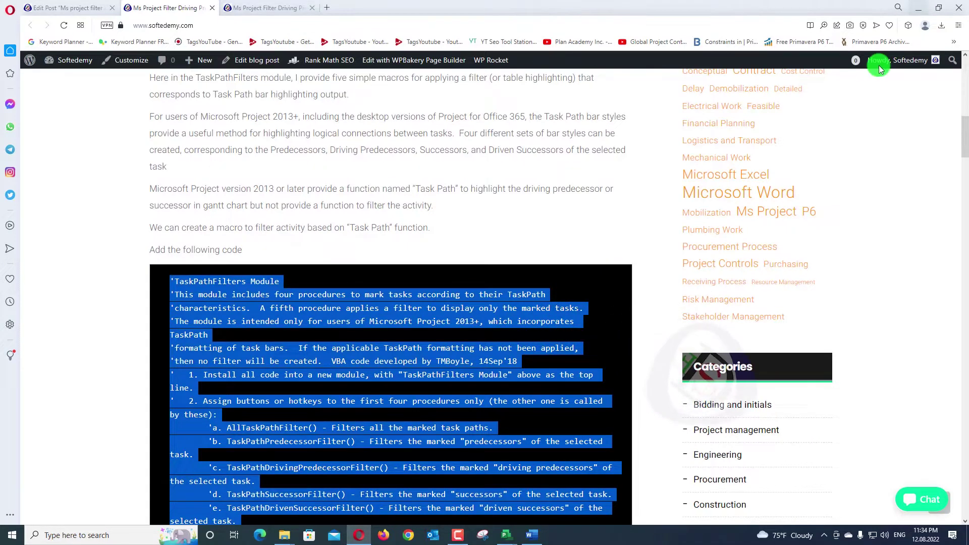
Paste the 160-line TaskPathFilters code into Global.MPT's Module1 with Ctrl+V and close the code window.
mouse_move(510, 536)
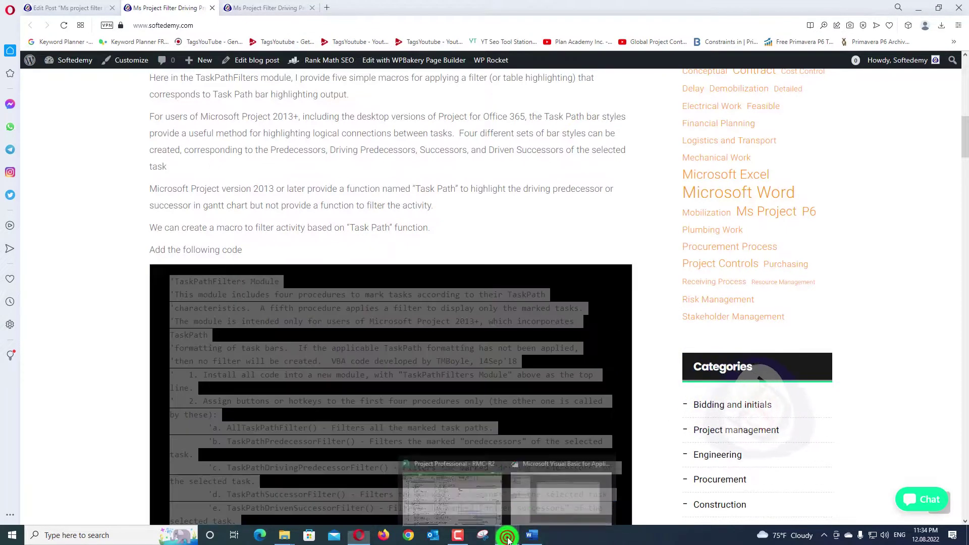
left_click(553, 483)
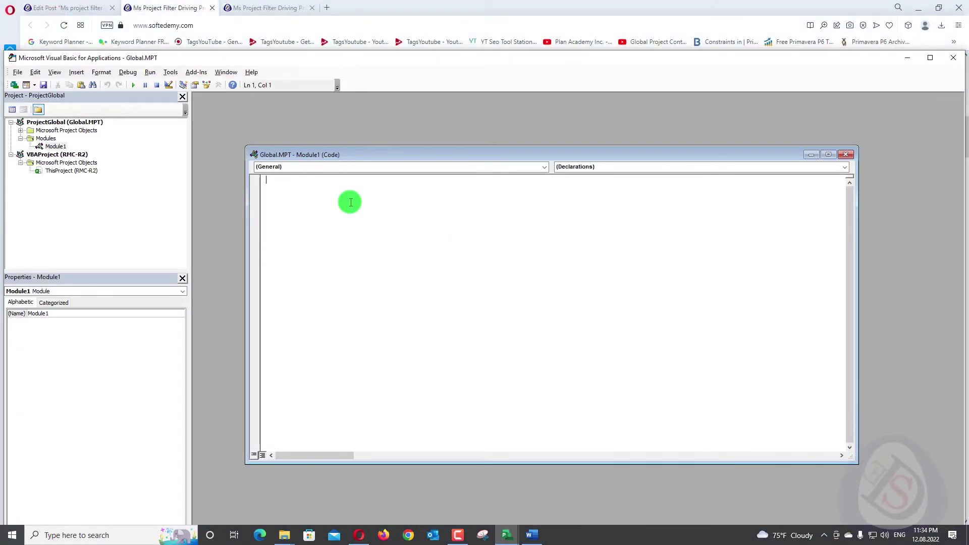
key("ctrl+v")
scroll(415, 253, "up", 20)
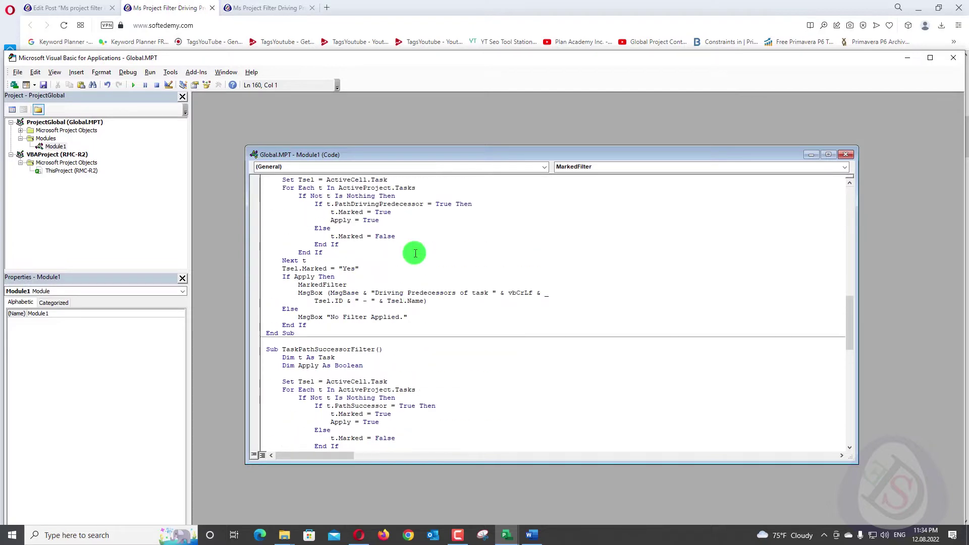
scroll(443, 318, "down", 20)
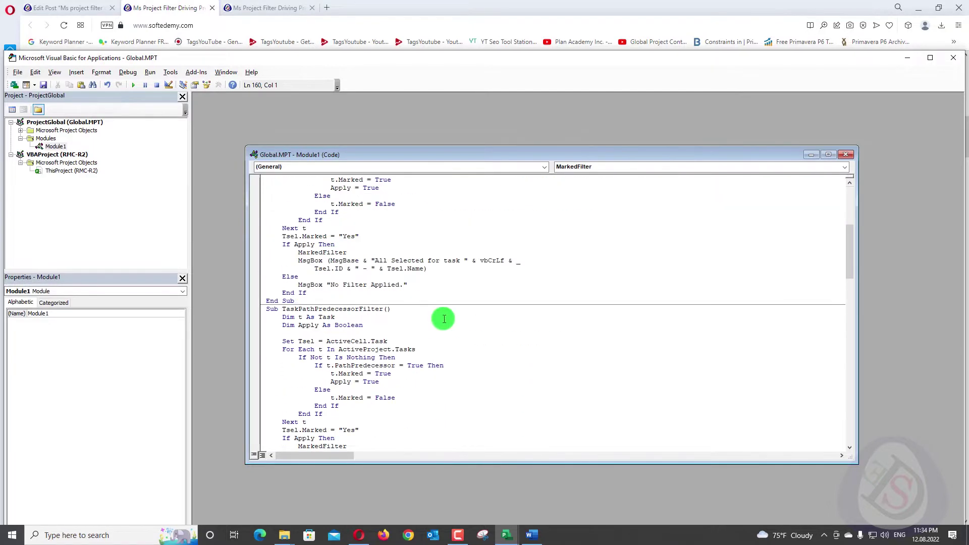
left_click(848, 154)
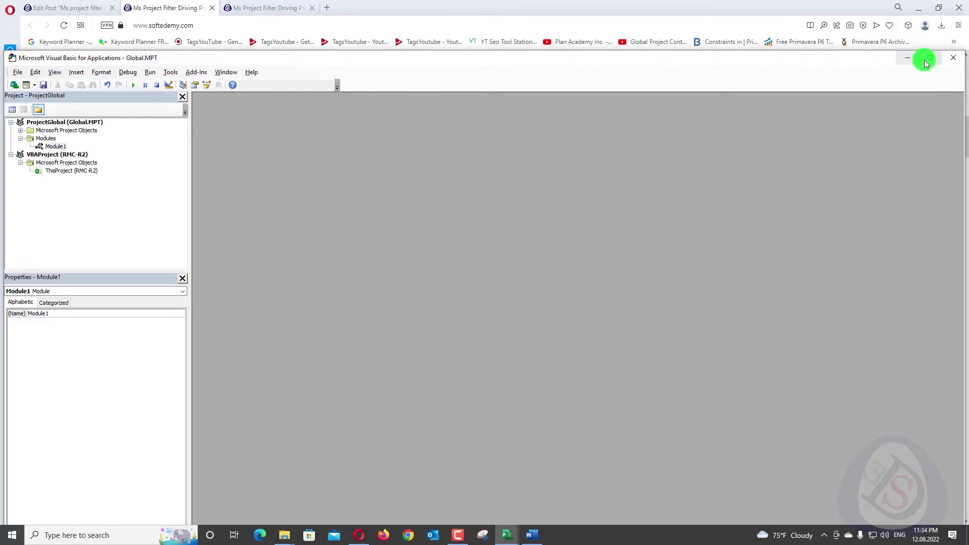
Close the VBA editor and confirm the six TaskPath macros appear in the View Macros list, without running one.
left_click(961, 55)
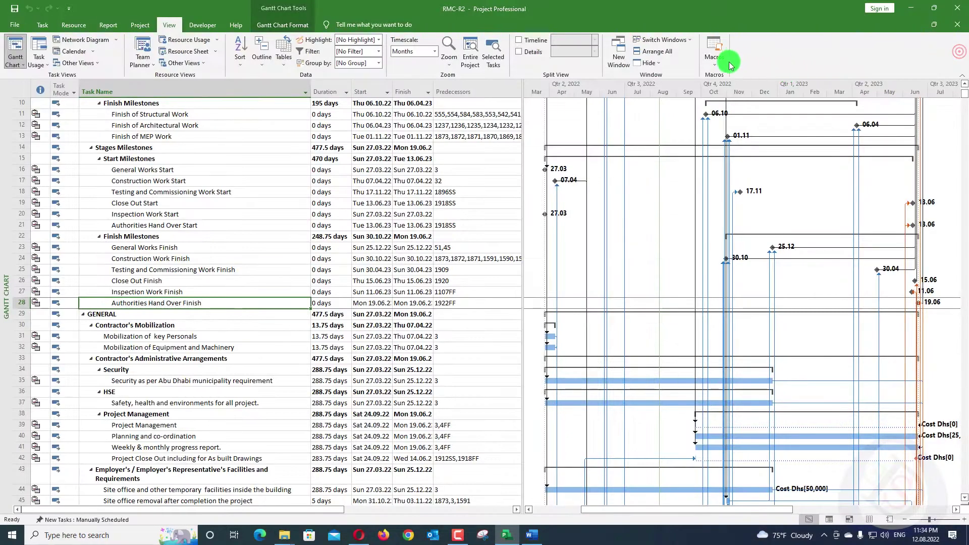
left_click(713, 65)
left_click(728, 78)
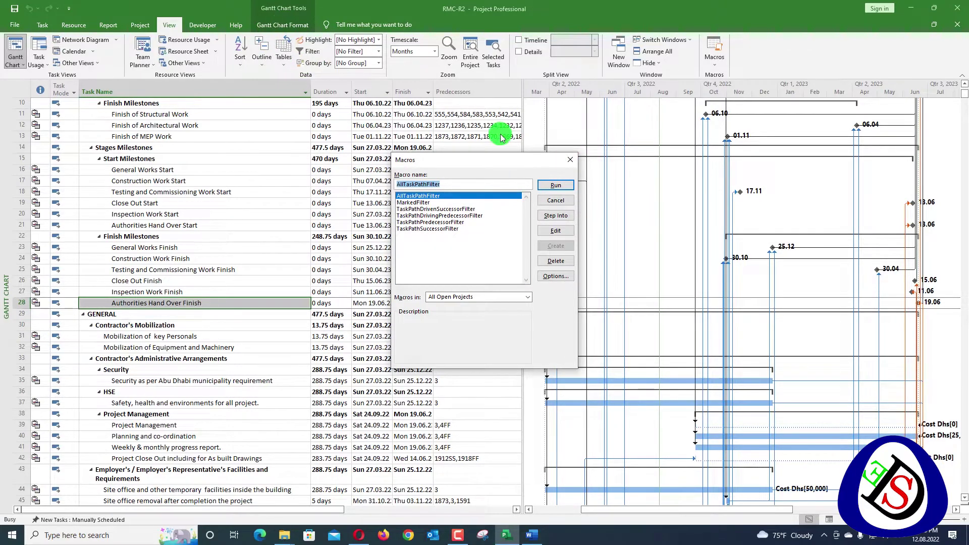
left_click(567, 160)
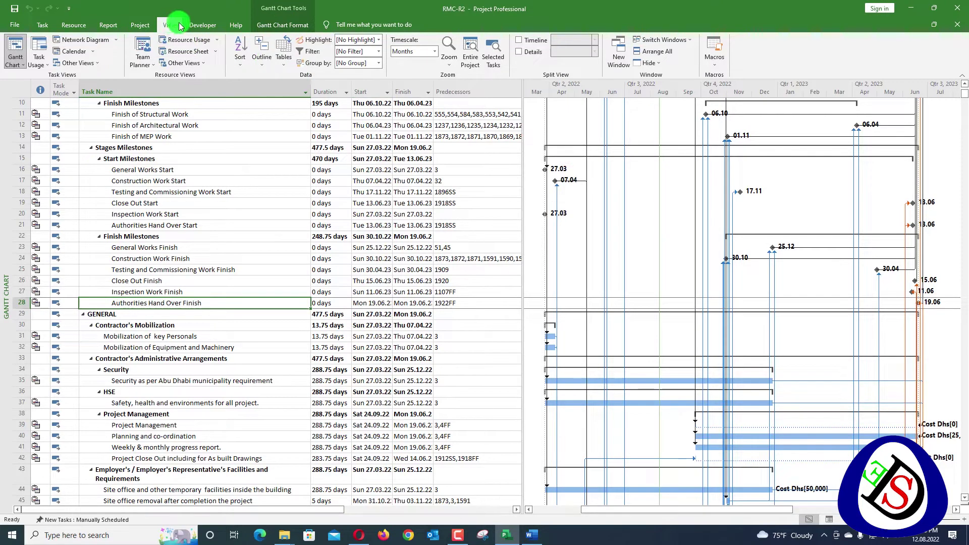
left_click(281, 24)
Select the row 27 Inspection Work Finish milestone in the Gantt Chart.
left_click(255, 59)
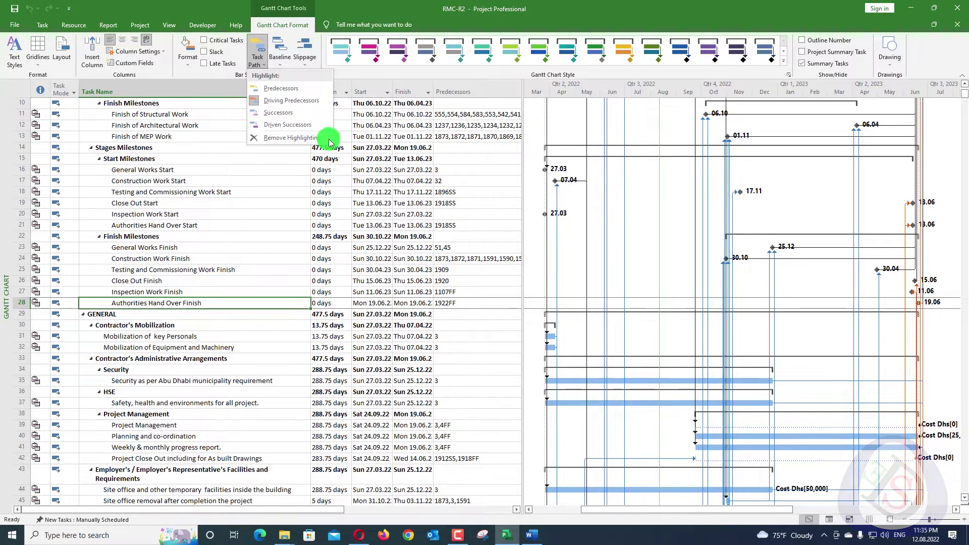
left_click(168, 25)
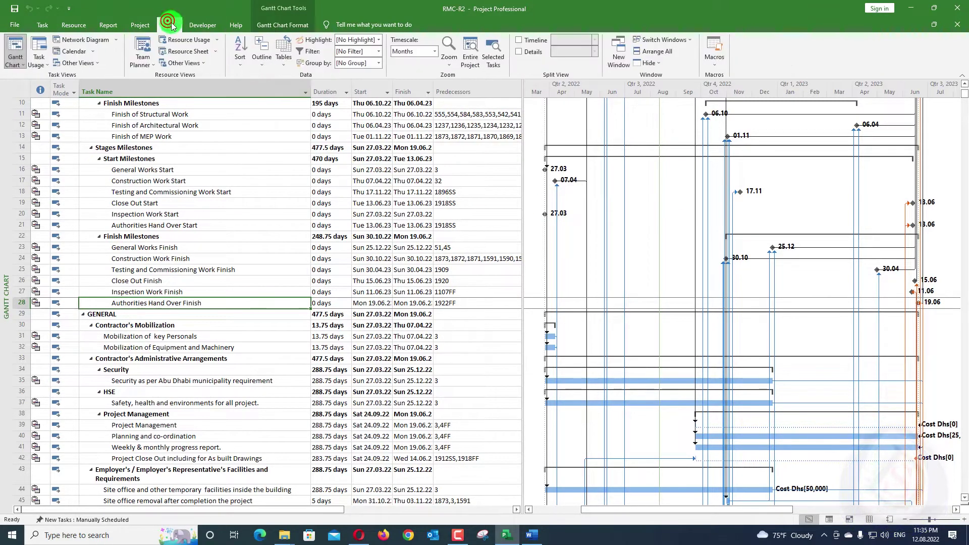
left_click(291, 25)
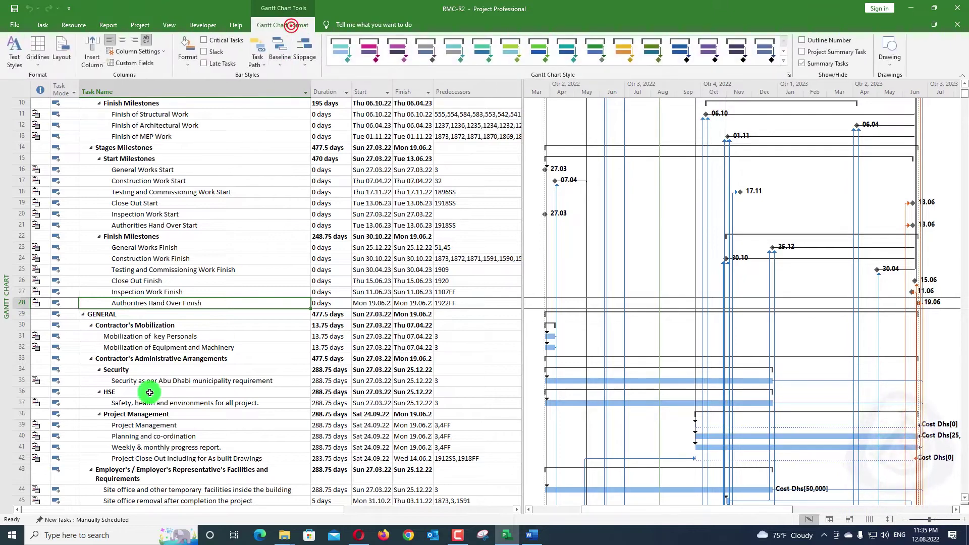
left_click(170, 291)
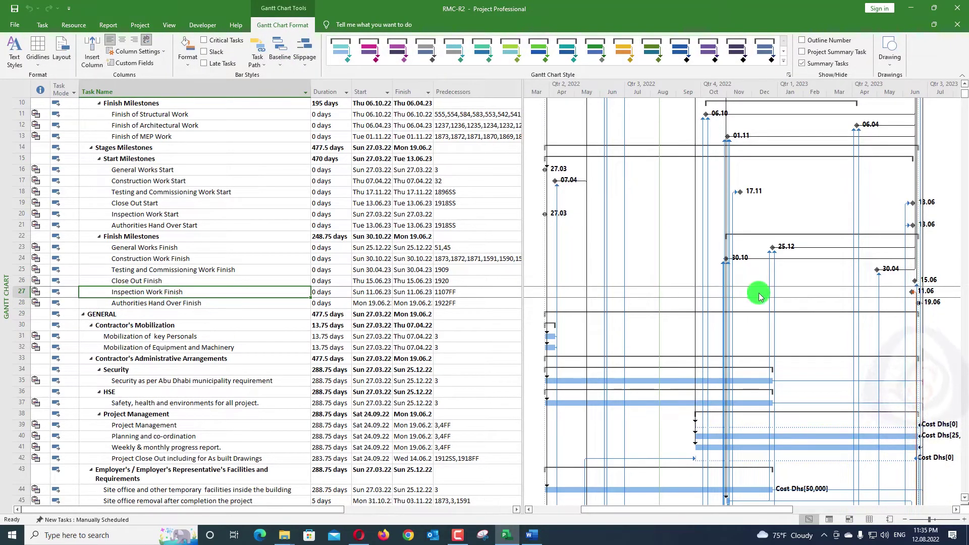
scroll(937, 308, "down", 11)
scroll(937, 313, "up", 7)
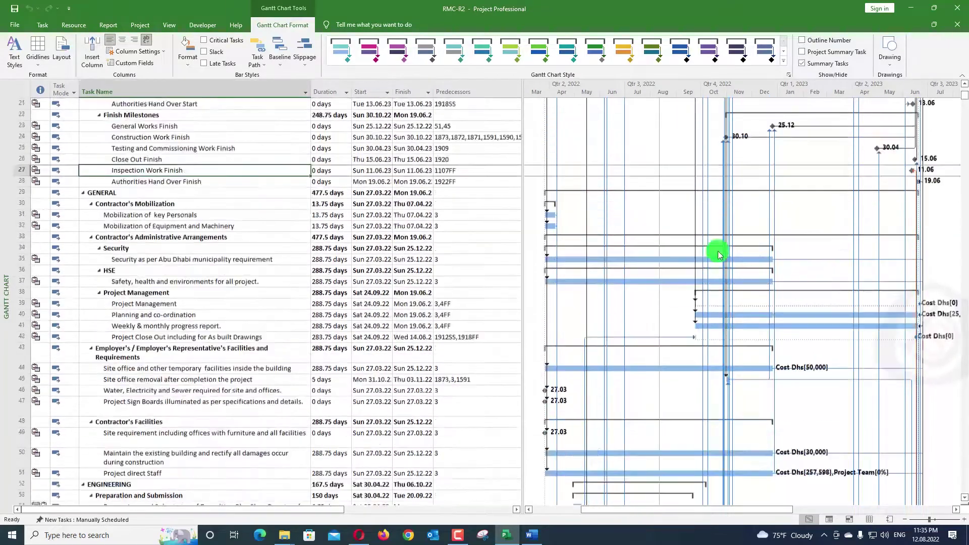
scroll(719, 255, "up", 2)
Apply Task Path > Driving Predecessors highlighting to Inspection Work Finish.
left_click(258, 59)
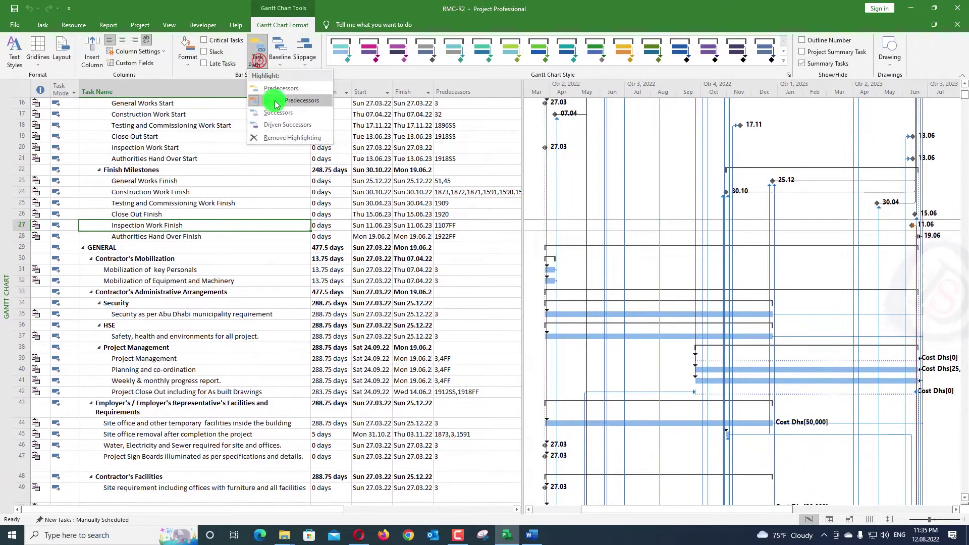
left_click(276, 102)
left_click(259, 58)
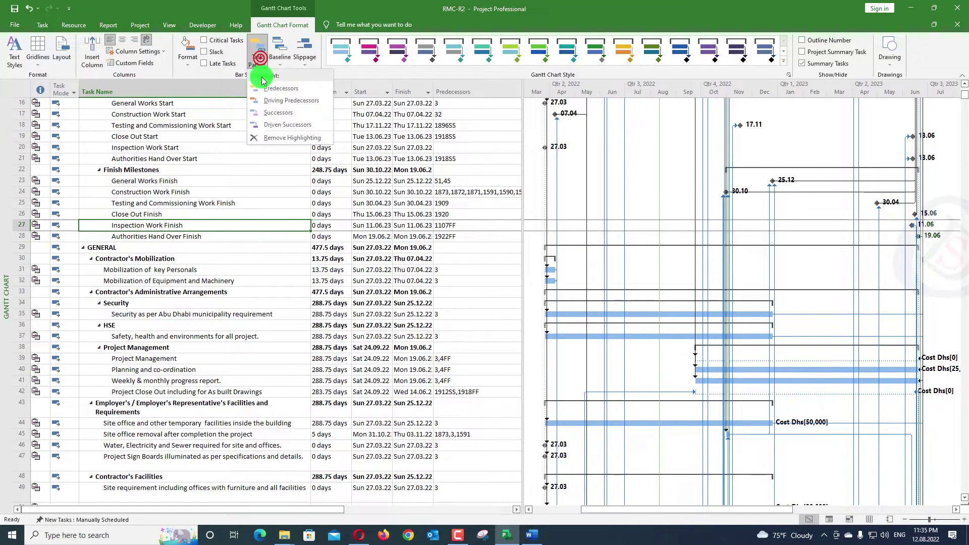
left_click(275, 100)
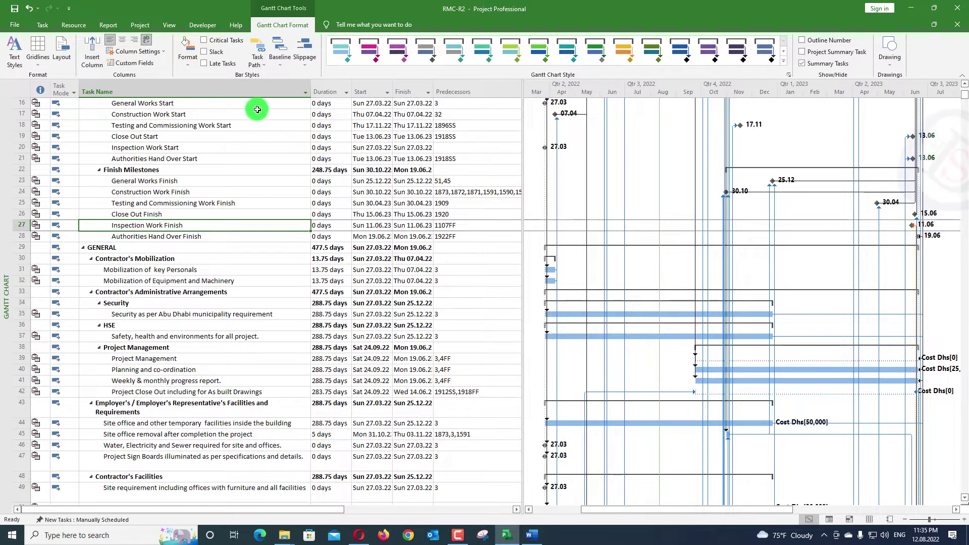
left_click(162, 25)
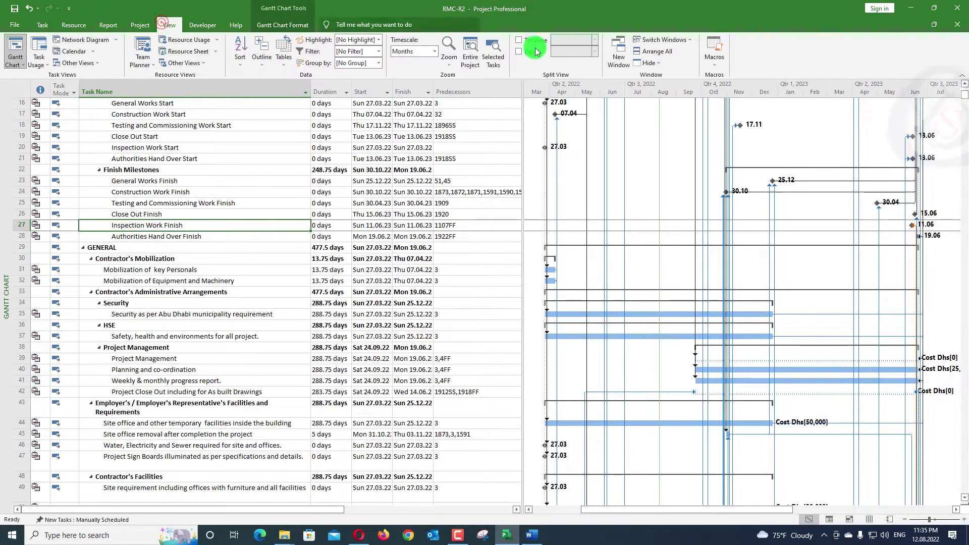
Run the TaskPathDrivingPredecessorFilter macro, answering No to filter rows instead of highlighting.
left_click(723, 61)
left_click(737, 75)
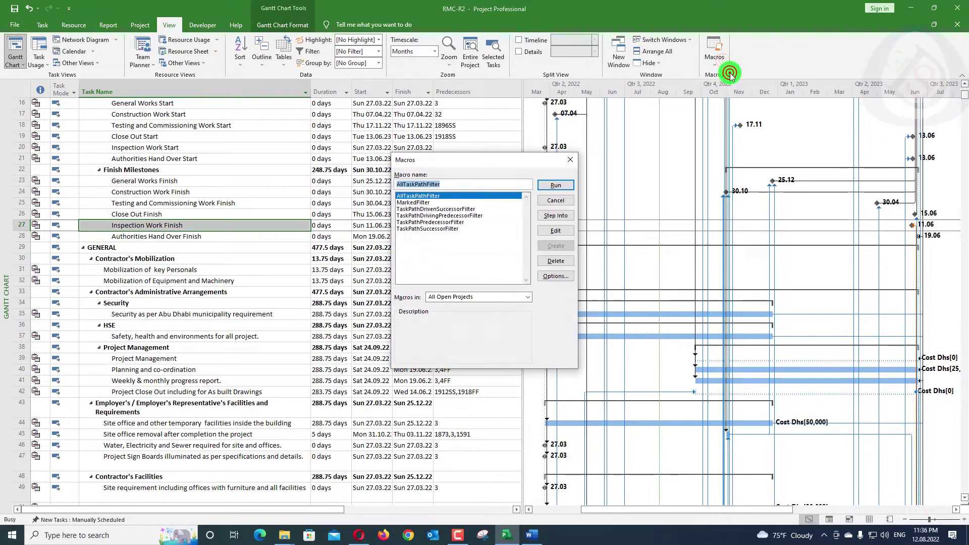
left_click(426, 216)
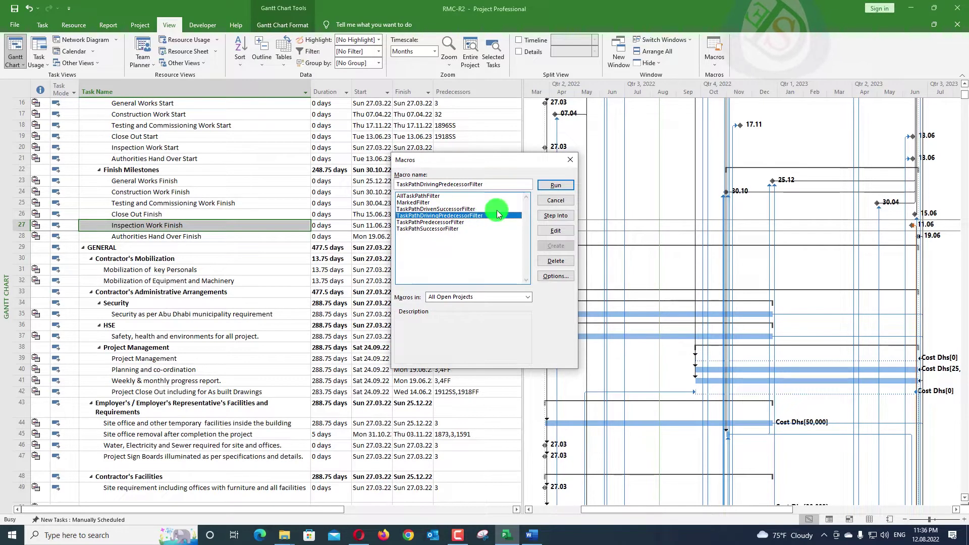
left_click(557, 186)
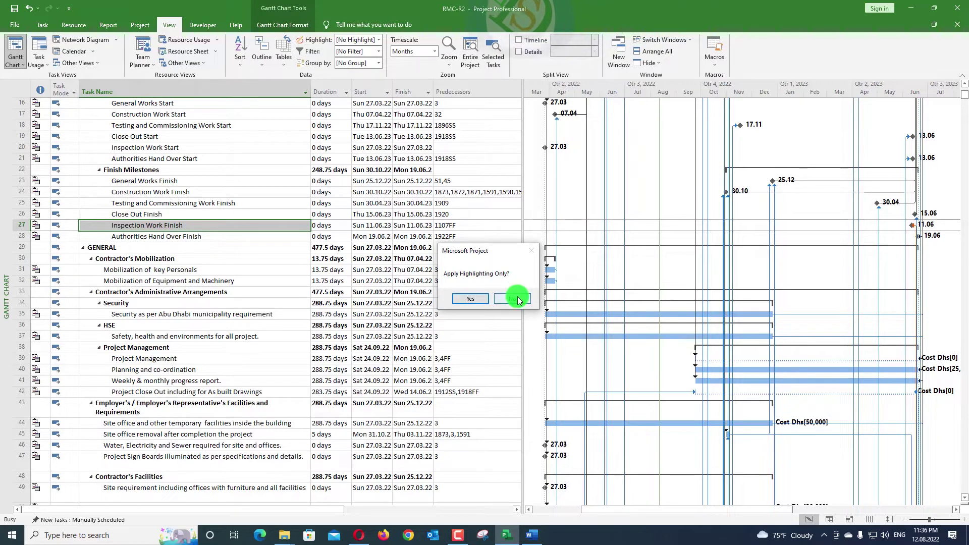
left_click(513, 299)
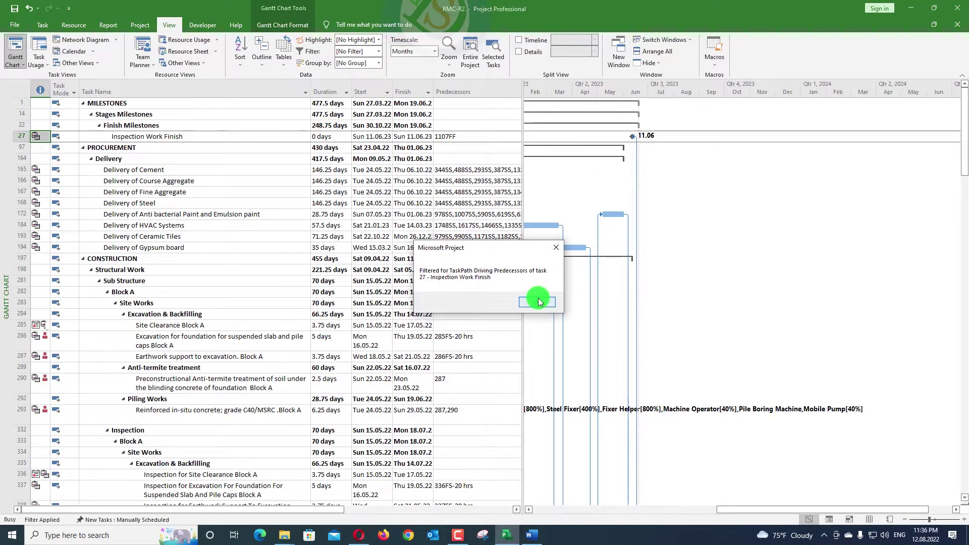
left_click(538, 301)
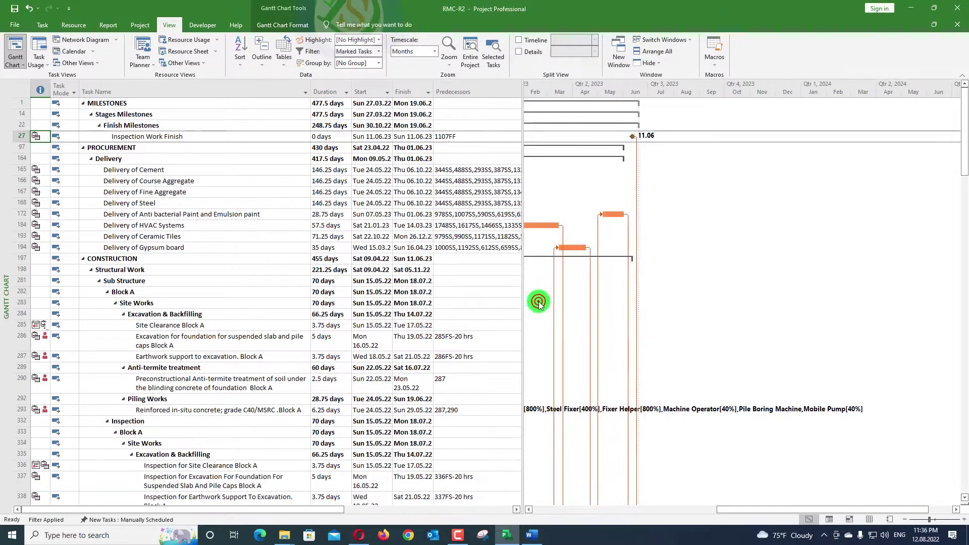
Review the filtered driving-predecessor rows, then set Filter to [No Filter].
scroll(655, 180, "down", 8)
scroll(656, 181, "down", 20)
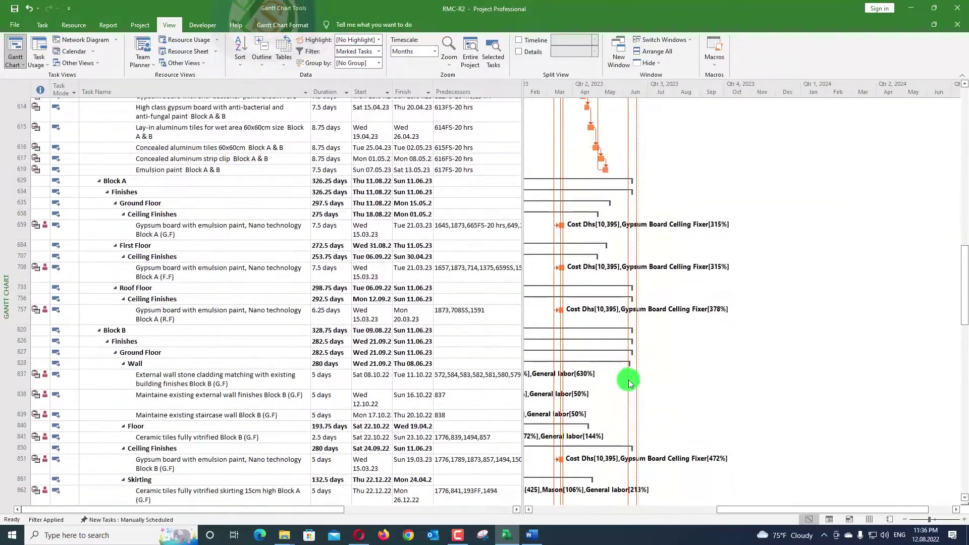
scroll(678, 285, "down", 15)
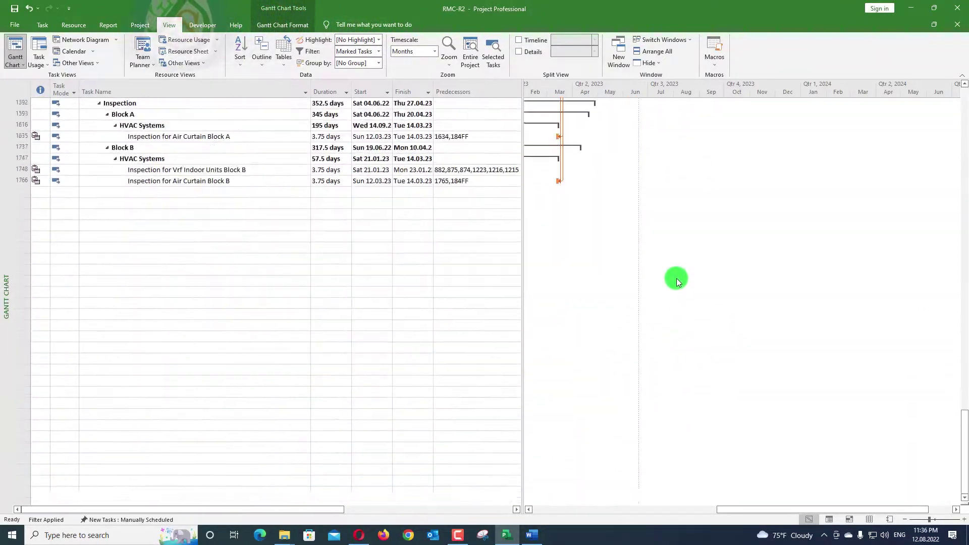
scroll(284, 284, "up", 10)
scroll(284, 283, "up", 15)
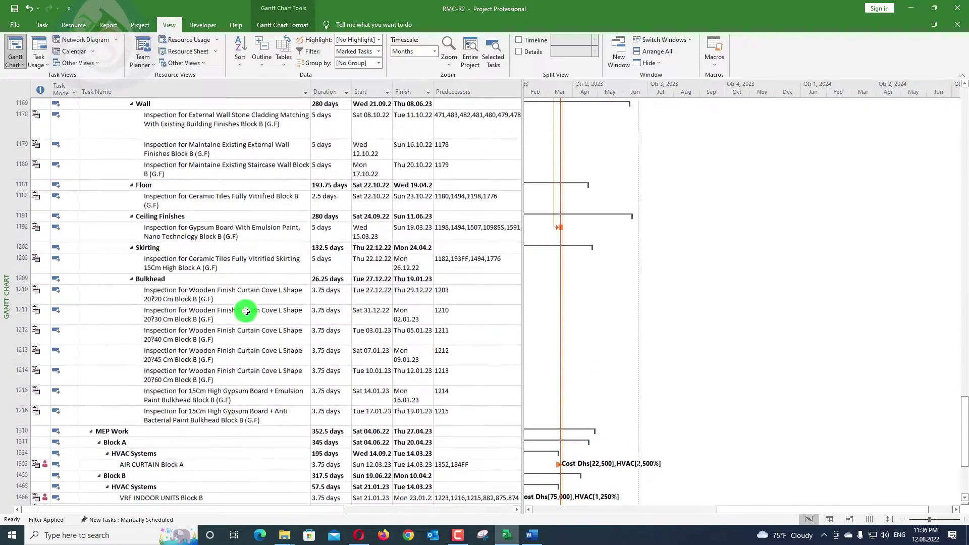
scroll(532, 178, "up", 15)
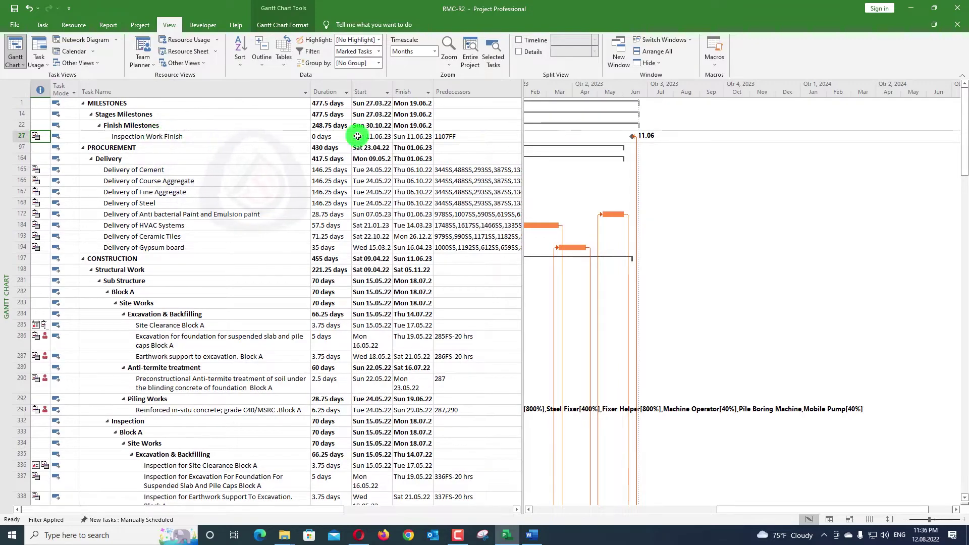
scroll(194, 155, "down", 20)
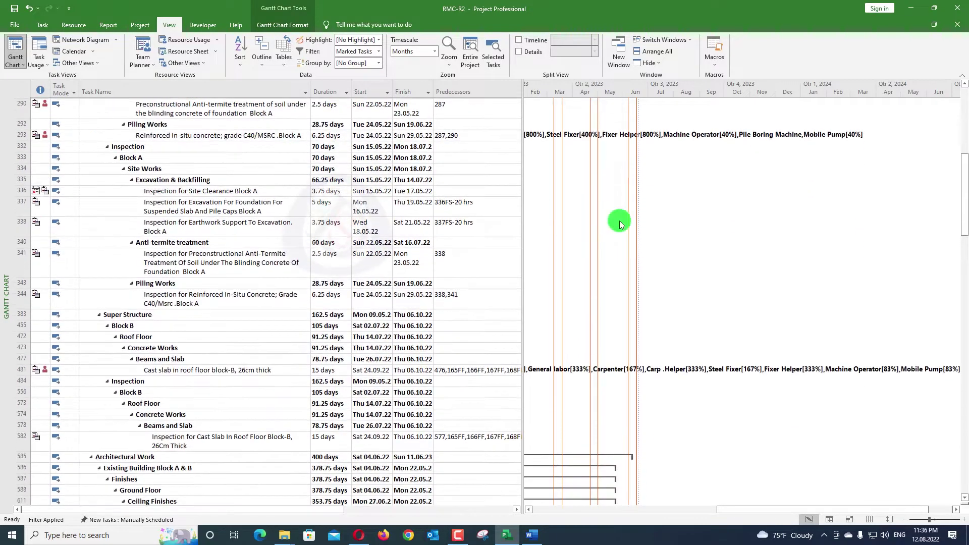
scroll(604, 247, "down", 15)
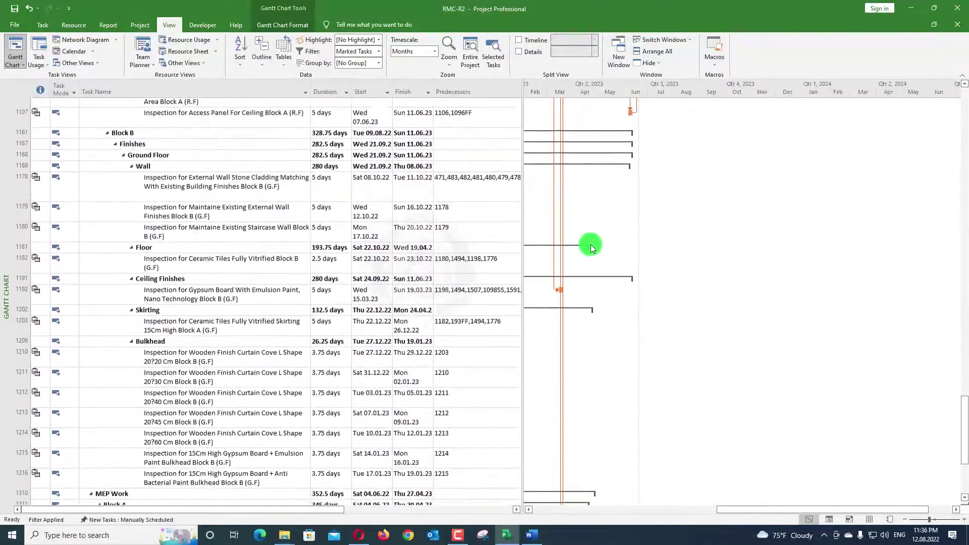
scroll(578, 272, "up", 15)
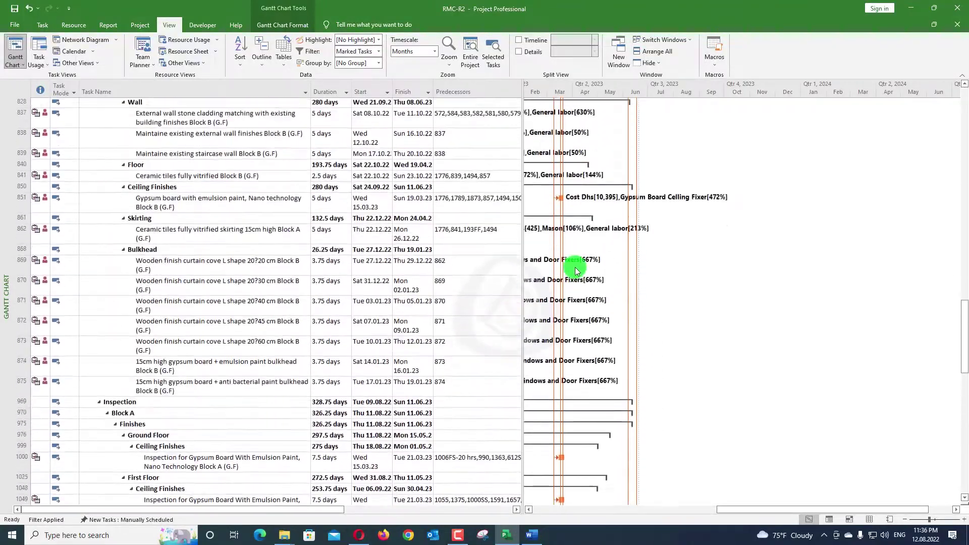
scroll(572, 260, "up", 7)
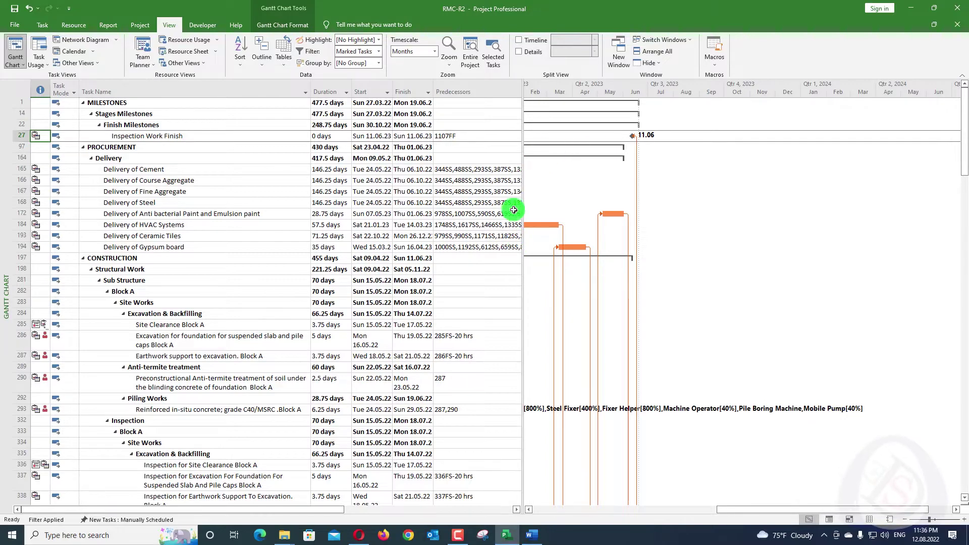
scroll(686, 280, "down", 20)
scroll(687, 274, "up", 11)
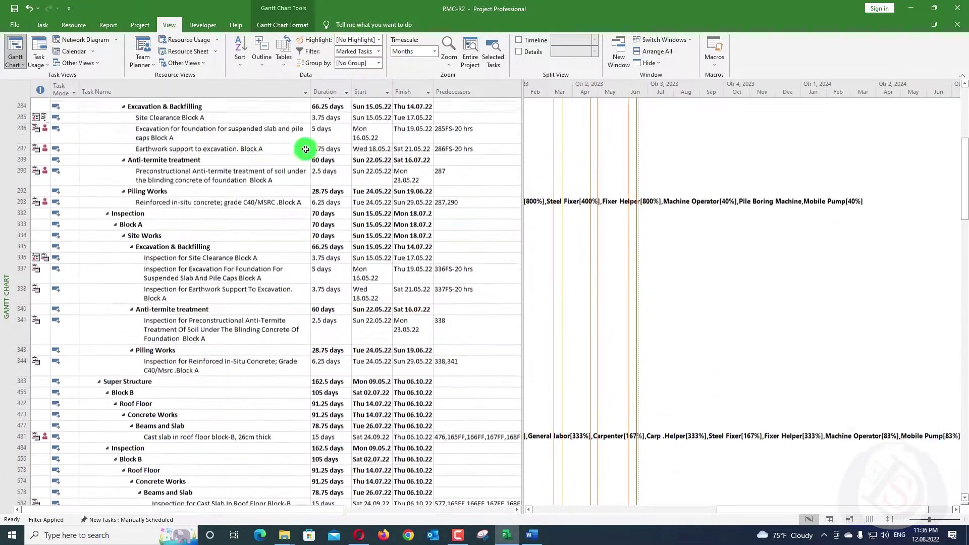
scroll(656, 238, "up", 5)
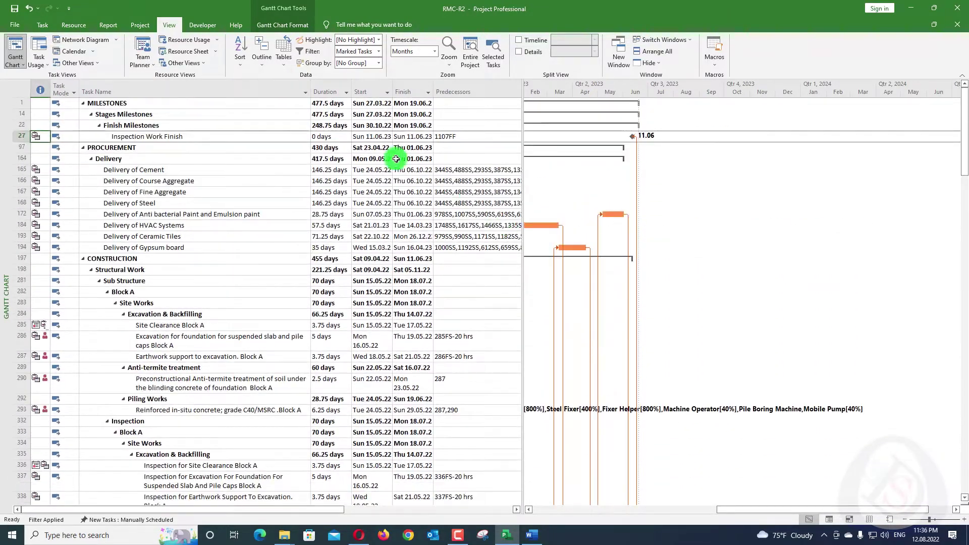
left_click(378, 52)
left_click(367, 96)
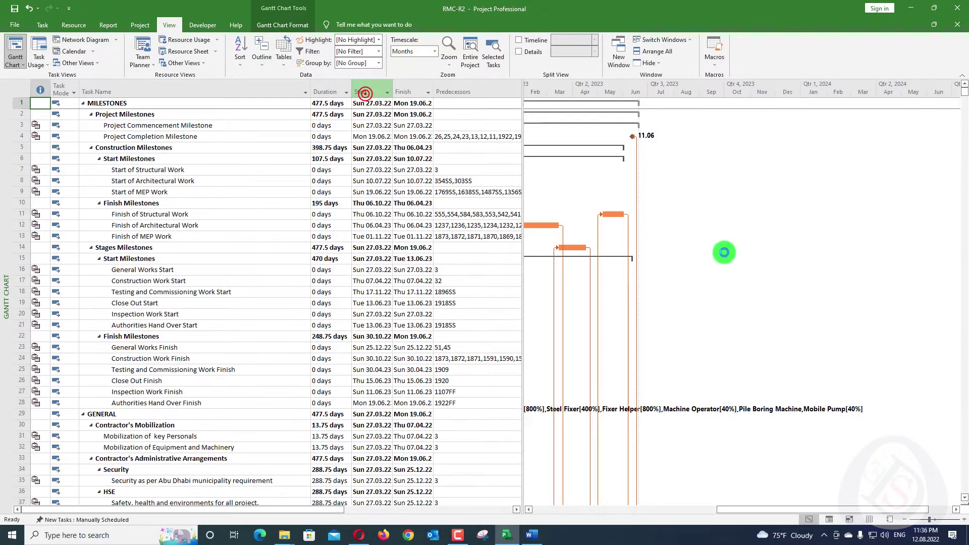
scroll(700, 214, "down", 10)
scroll(698, 212, "up", 10)
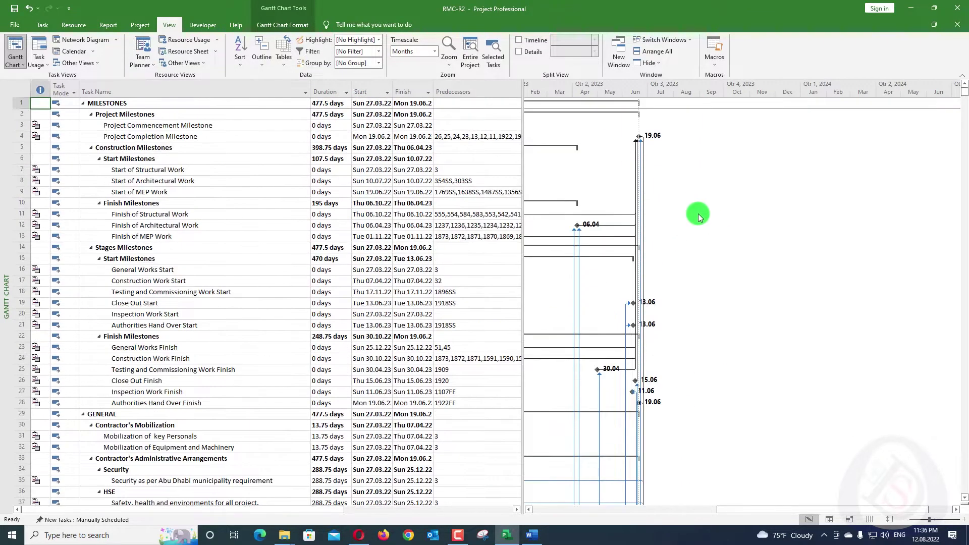
left_click(529, 510)
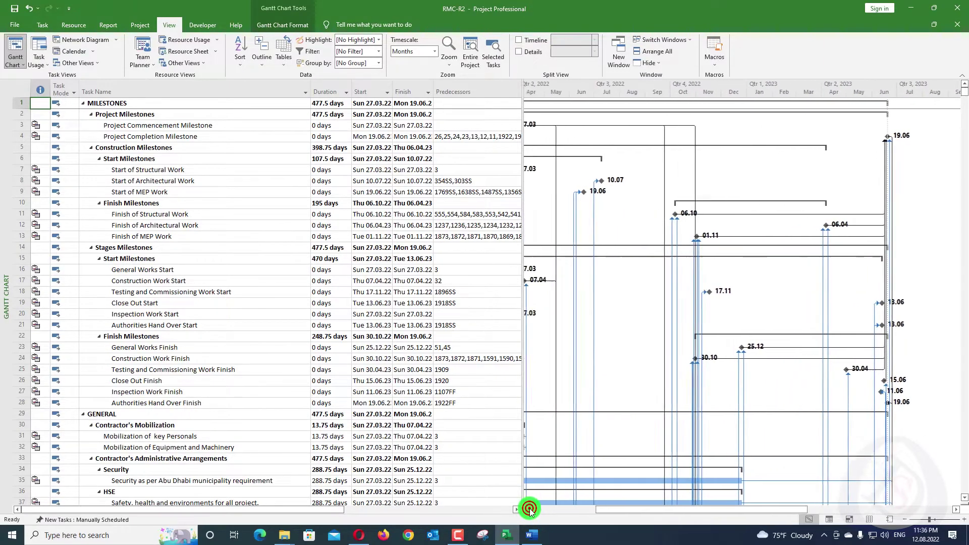
scroll(383, 222, "down", 20)
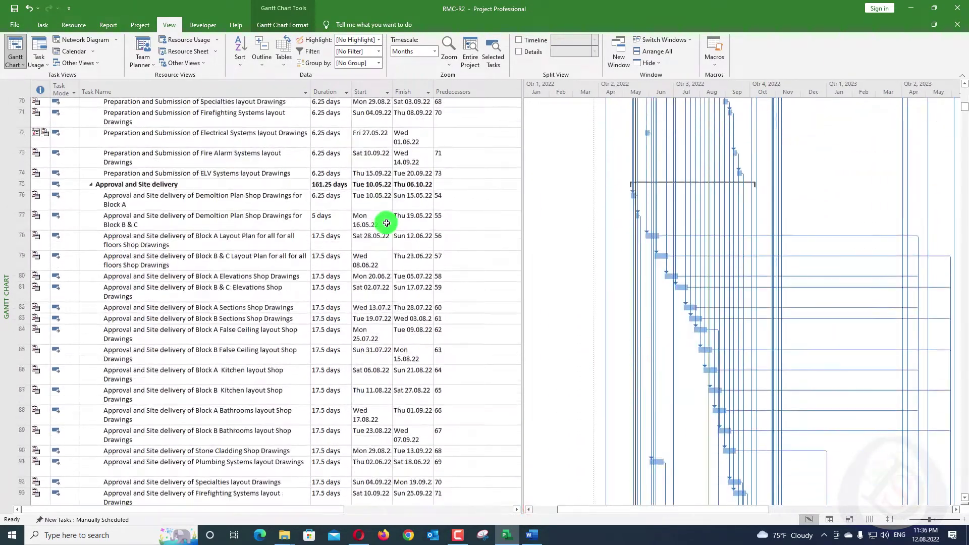
scroll(394, 226, "down", 8)
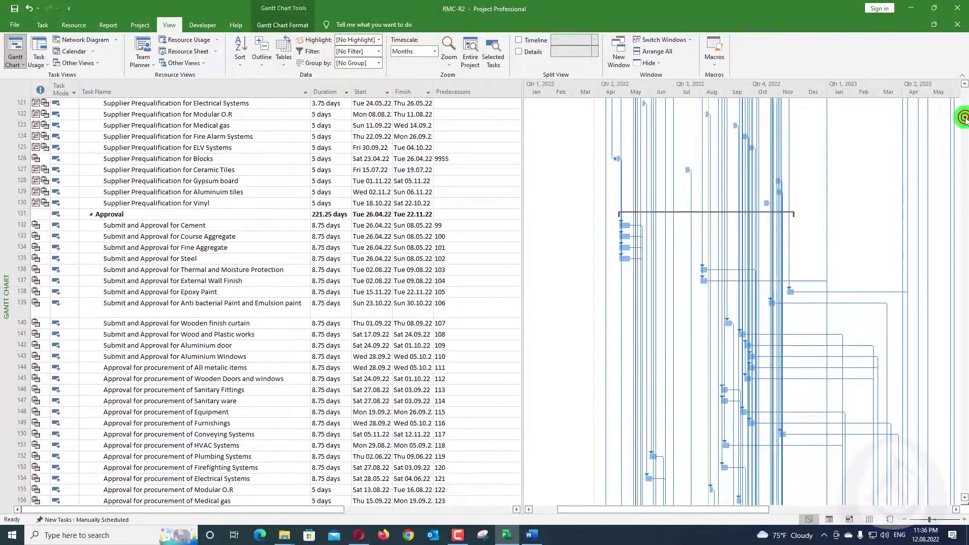
left_click_drag(964, 117, 964, 84)
Set the Filter to Marked Tasks, review the results and select row 27 Inspection Work Finish.
left_click(374, 53)
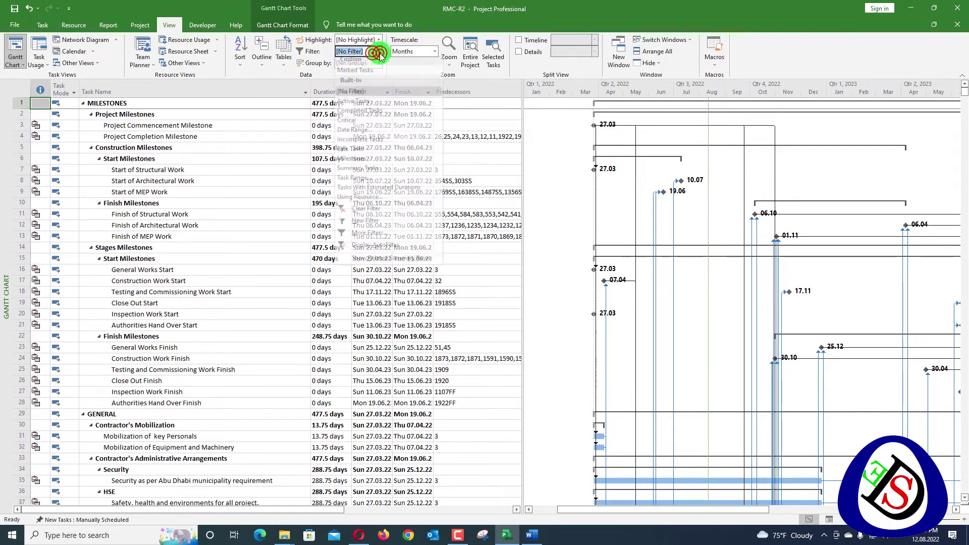
left_click(360, 73)
scroll(651, 169, "up", 8)
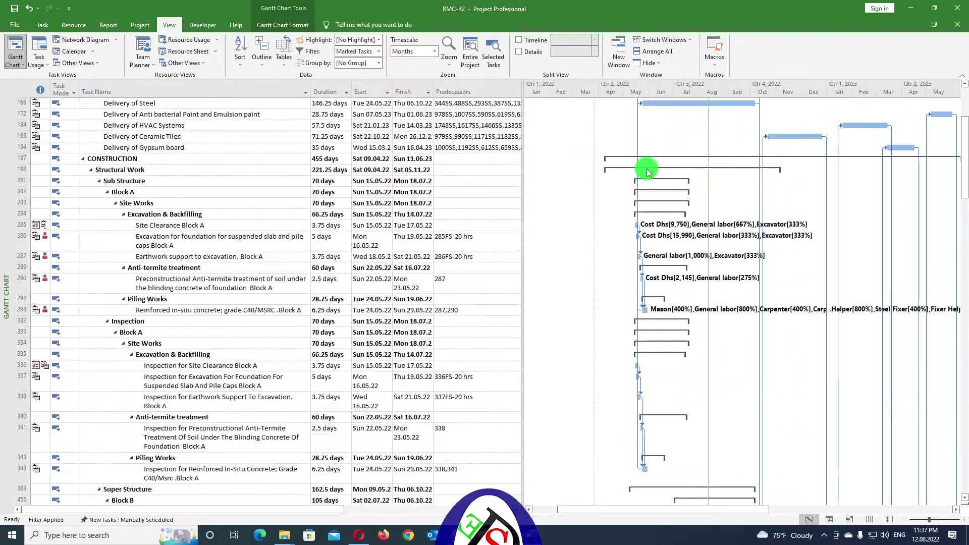
scroll(323, 187, "down", 16)
scroll(328, 189, "down", 20)
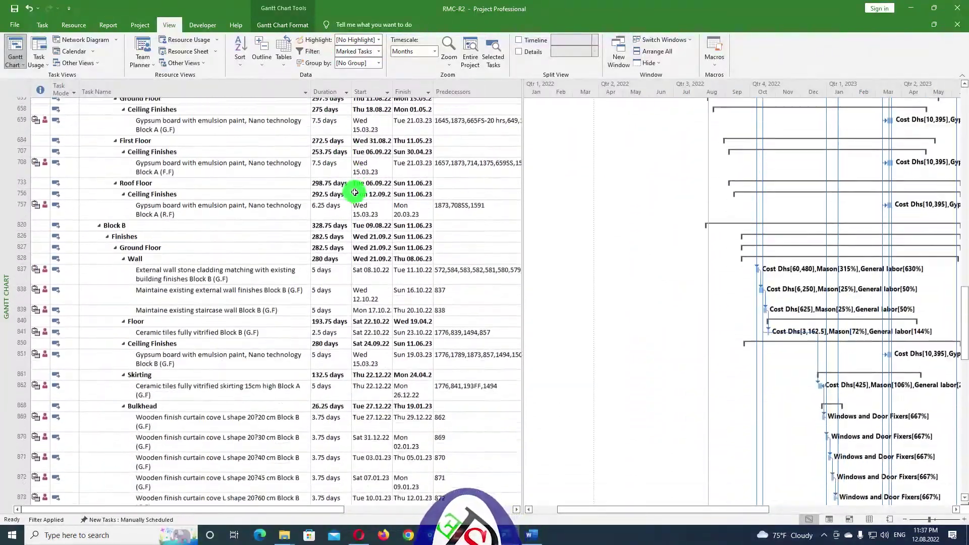
scroll(682, 205, "up", 20)
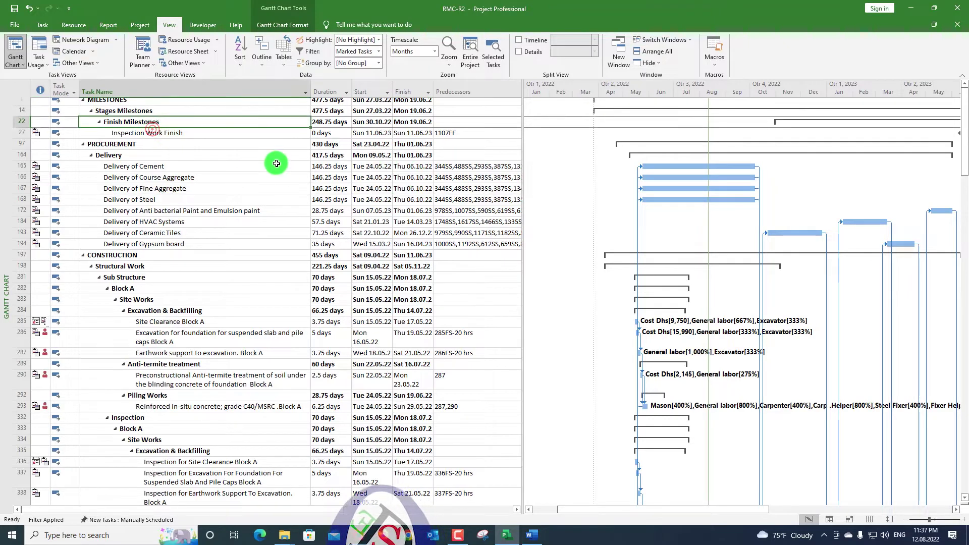
left_click(250, 134)
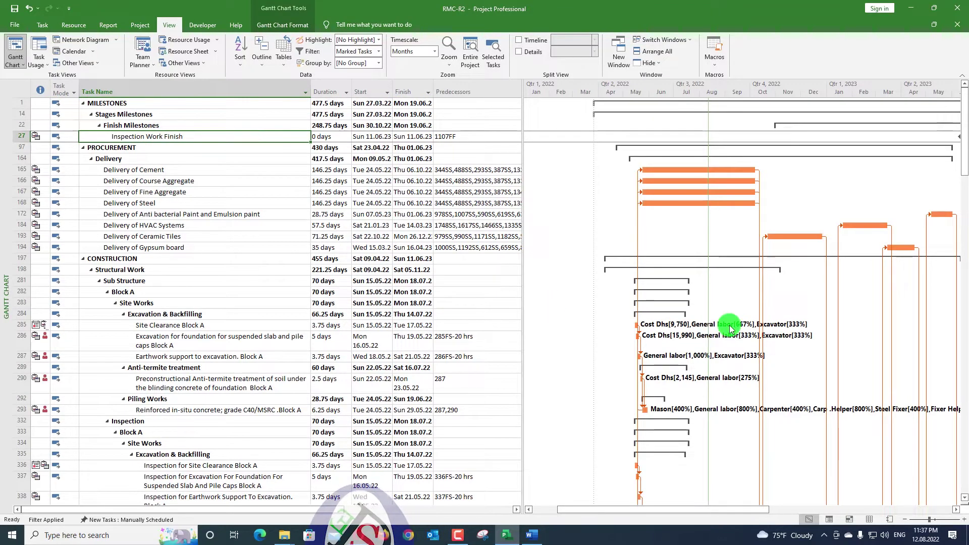
left_click_drag(730, 510, 742, 510)
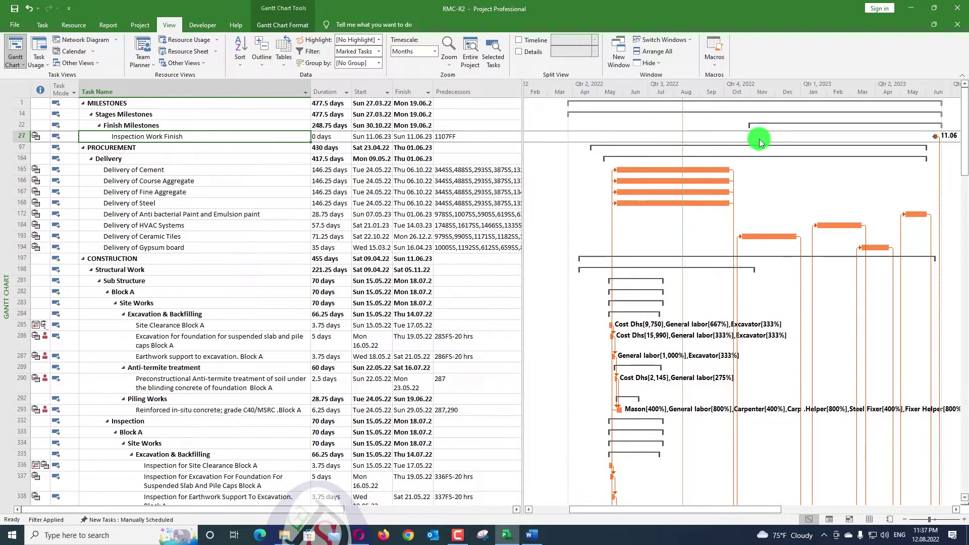
Turn on Driving Predecessors task path highlighting and reselect Inspection Work Finish to show its orange path.
left_click(279, 24)
left_click(255, 70)
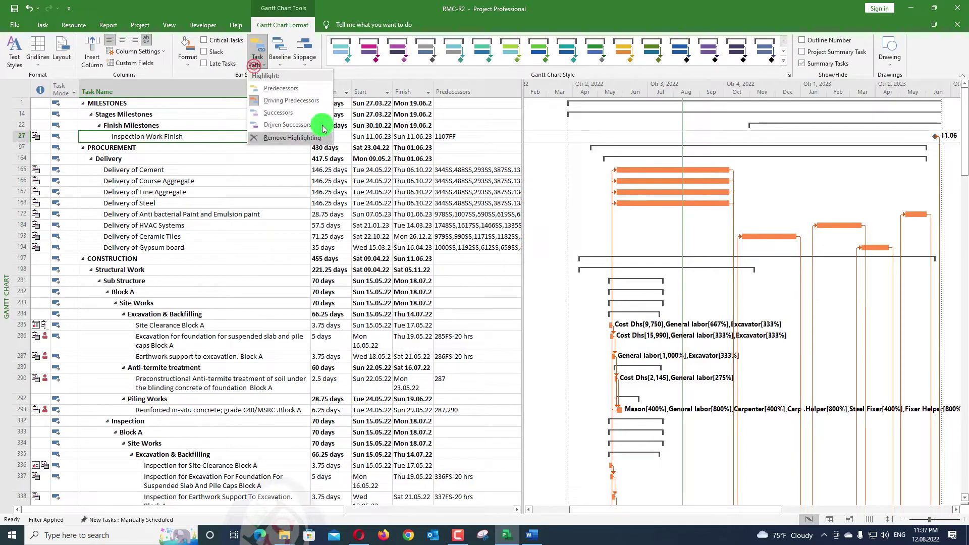
left_click(278, 104)
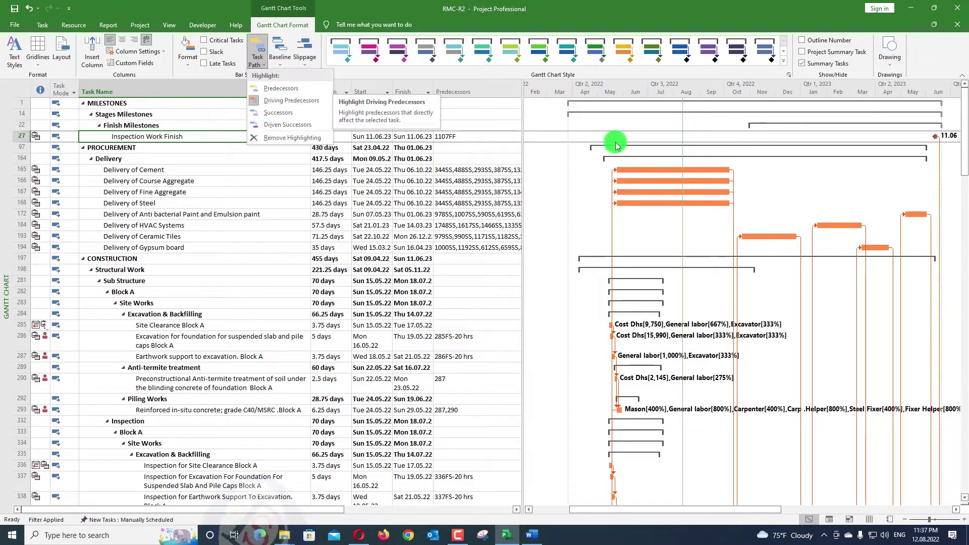
left_click(161, 141)
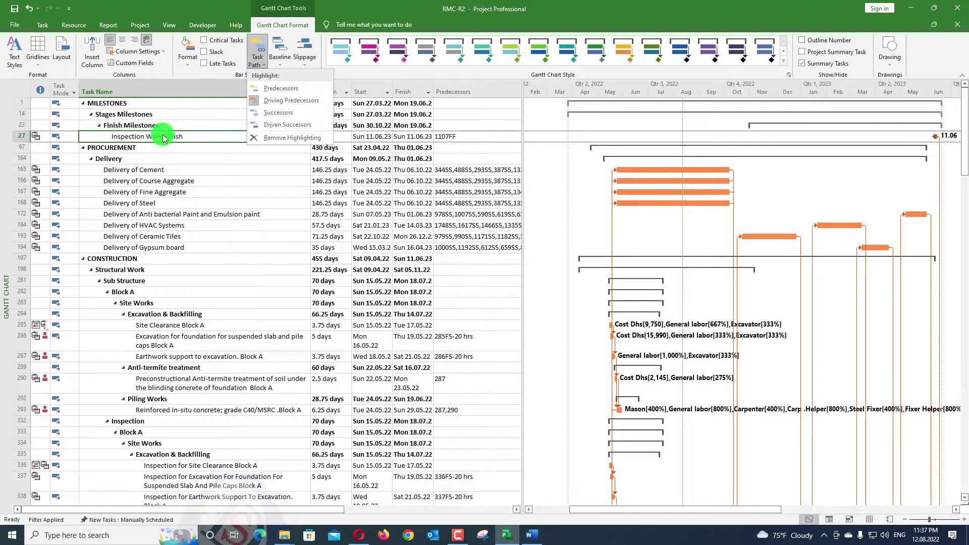
left_click(160, 166)
left_click(160, 169)
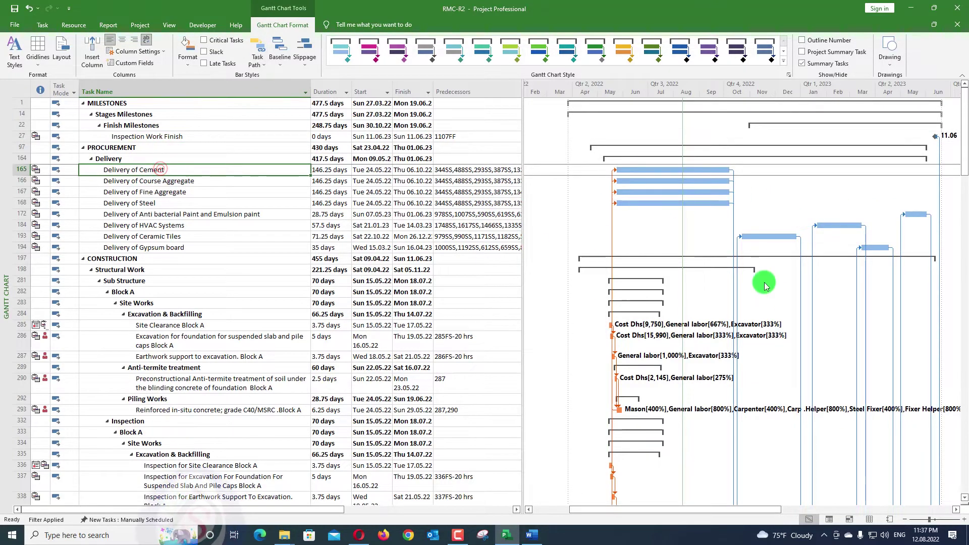
scroll(765, 285, "down", 7)
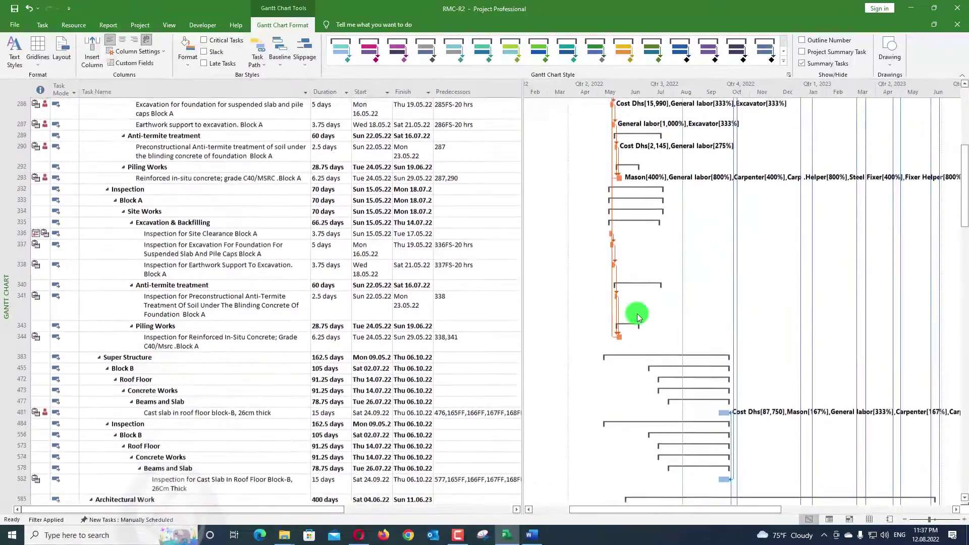
scroll(625, 288, "up", 7)
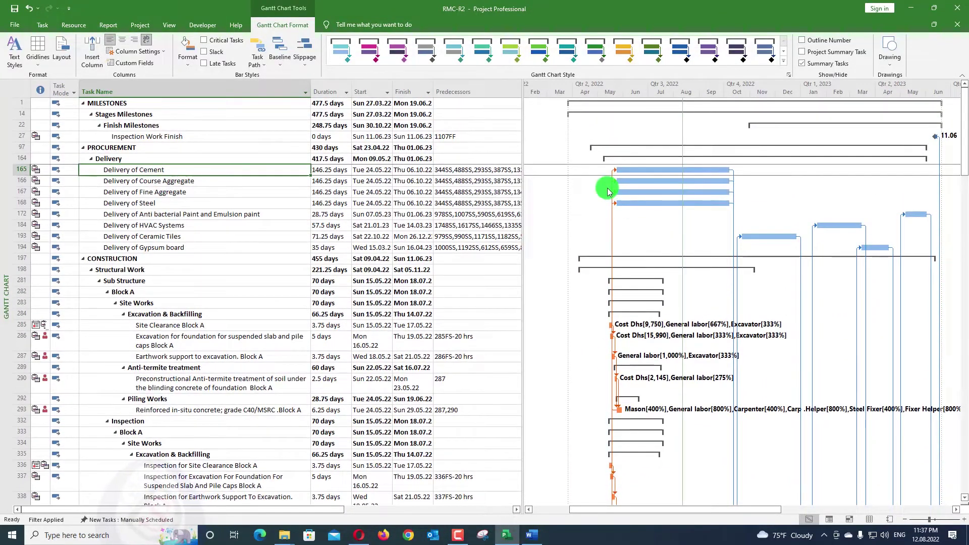
left_click(199, 142)
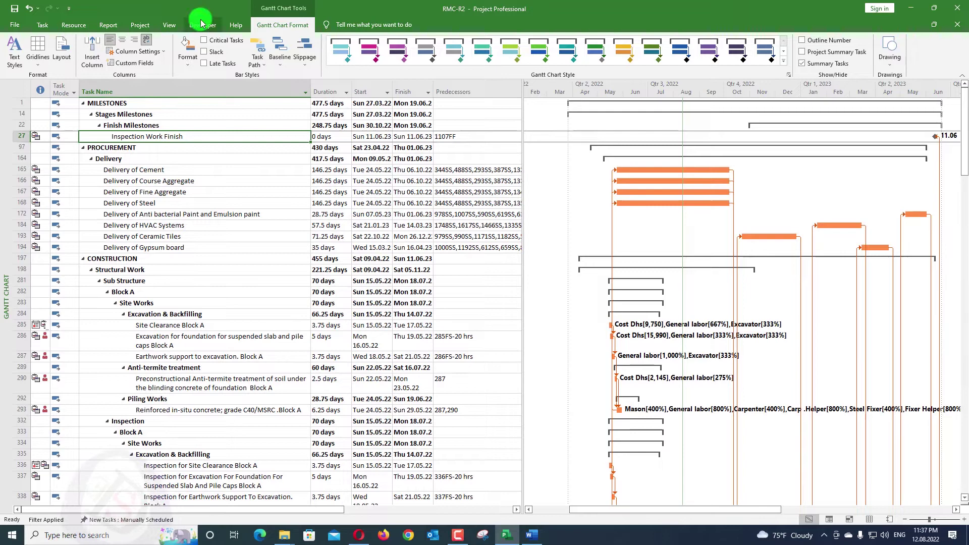
Set Filter to [No Filter] and Highlight to Marked Tasks on the View tab.
left_click(169, 25)
left_click(380, 51)
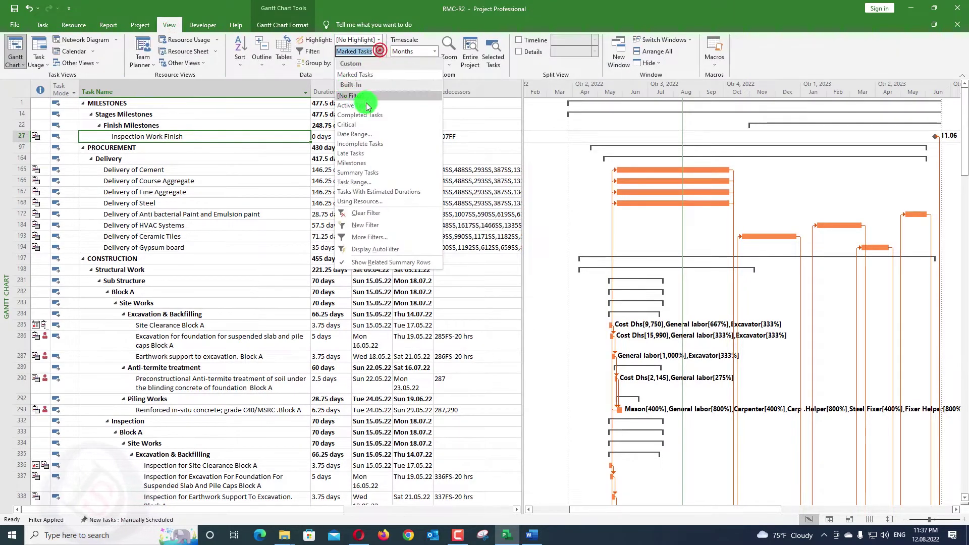
left_click(368, 97)
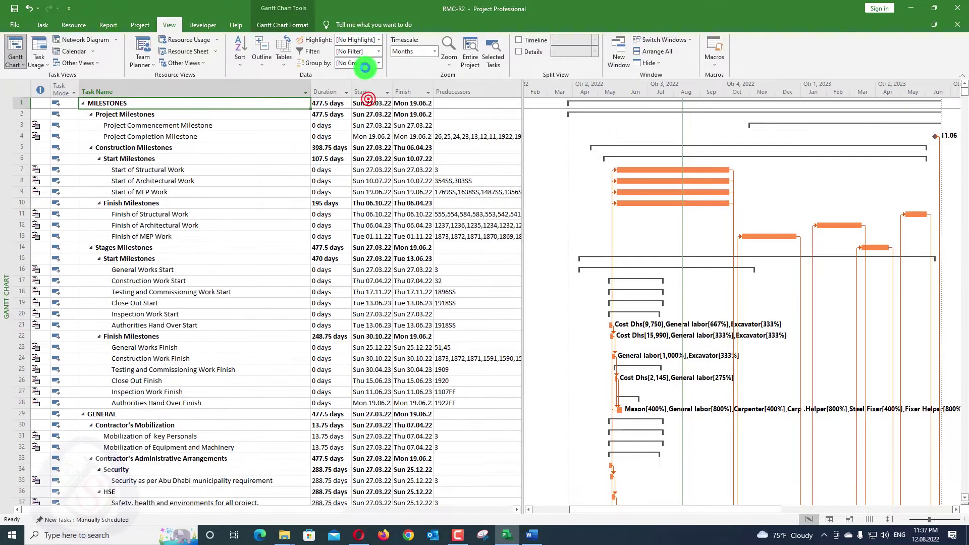
left_click(379, 40)
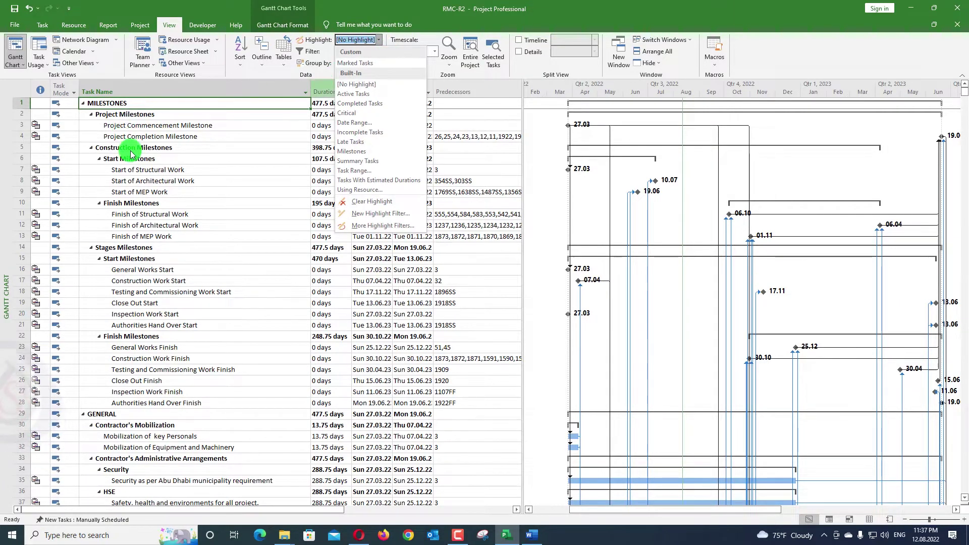
left_click(374, 65)
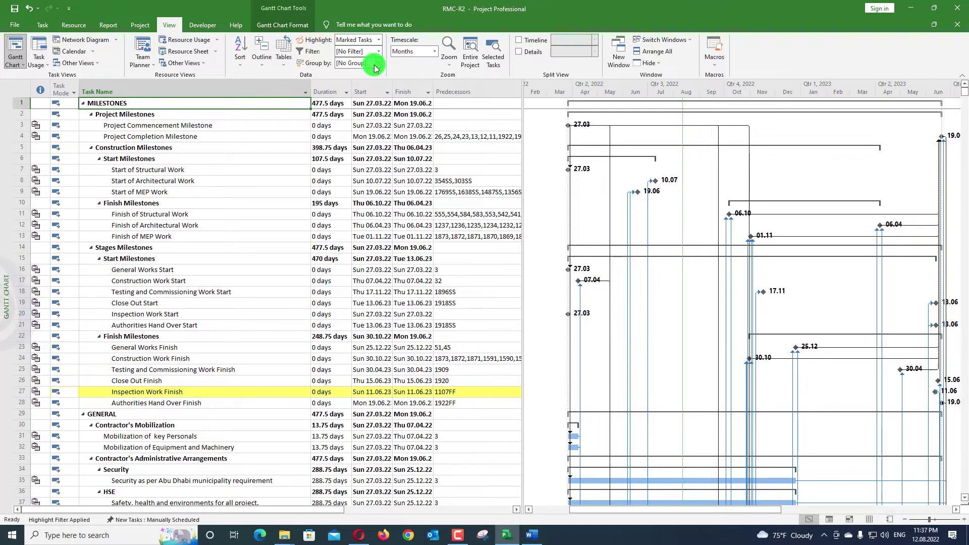
Scroll through the full schedule to check the yellow-highlighted driving-path rows.
scroll(315, 183, "down", 1)
scroll(316, 183, "down", 8)
scroll(216, 119, "up", 4)
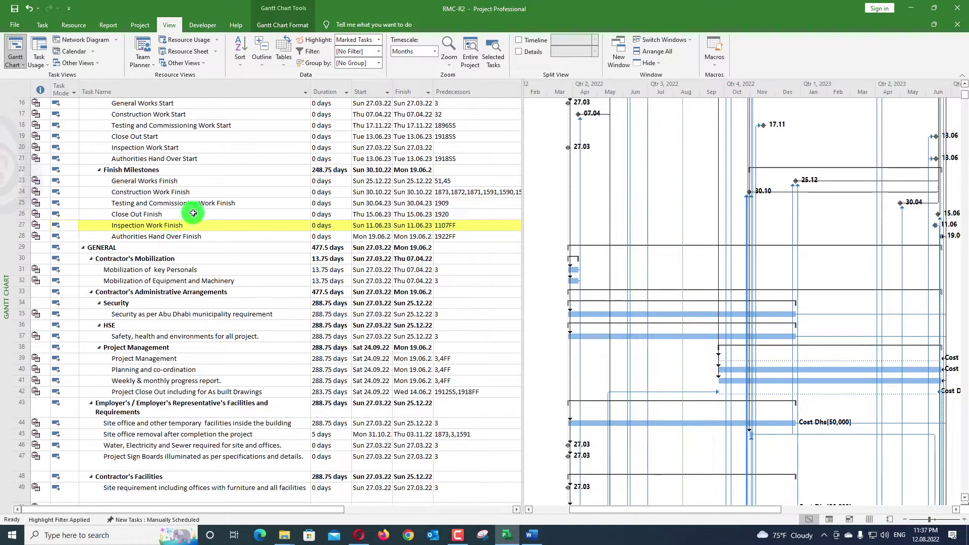
scroll(199, 241, "down", 20)
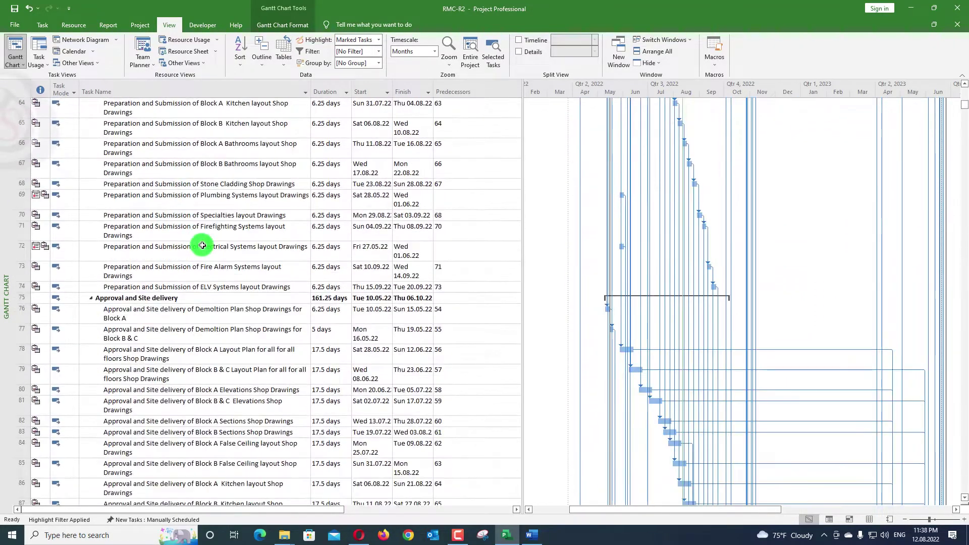
scroll(487, 253, "down", 9)
scroll(621, 162, "up", 8)
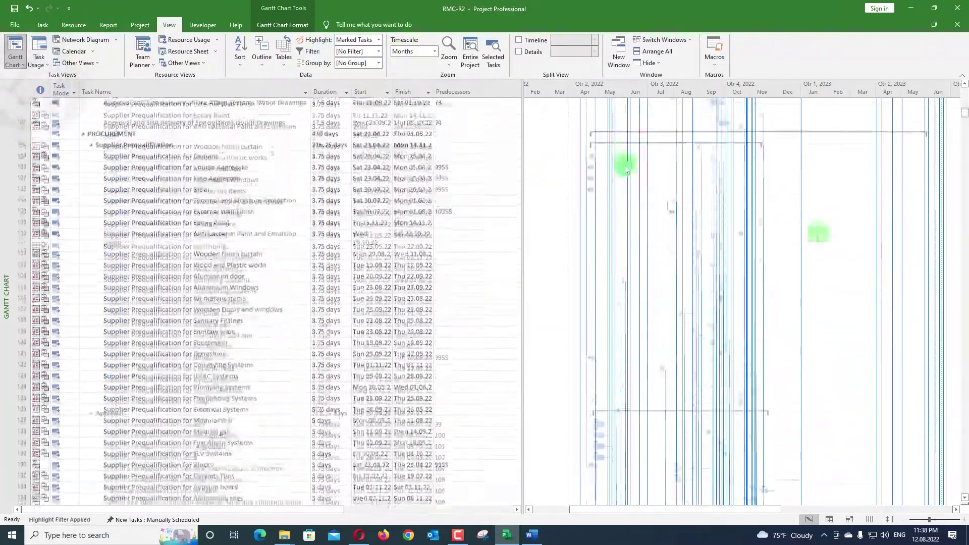
left_click_drag(961, 113, 957, 126)
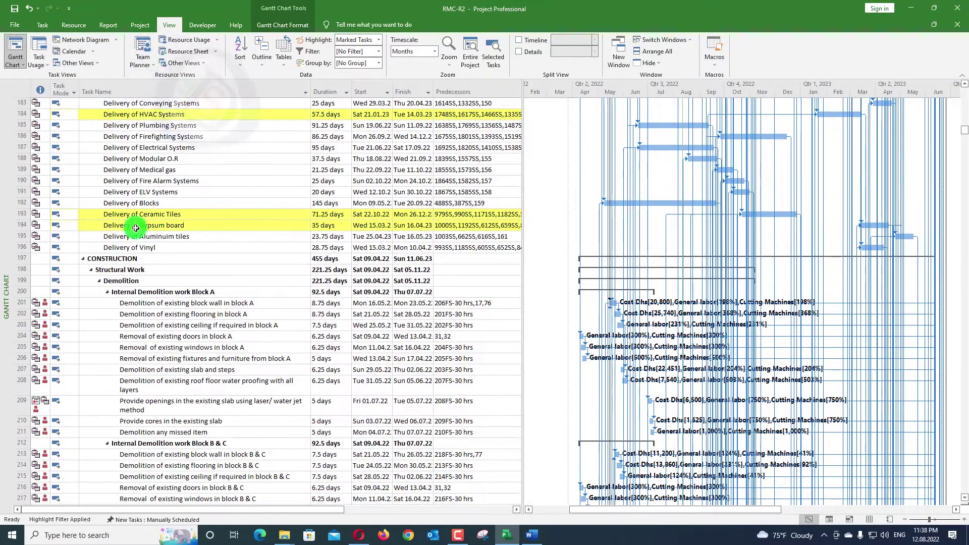
scroll(186, 224, "down", 2)
scroll(186, 225, "down", 4)
scroll(342, 195, "up", 4)
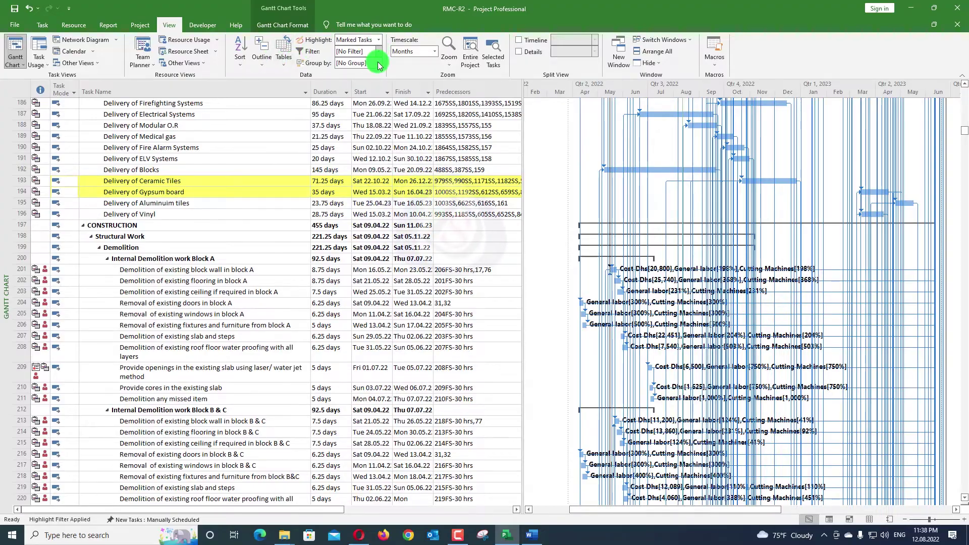
scroll(352, 210, "down", 8)
scroll(412, 210, "down", 20)
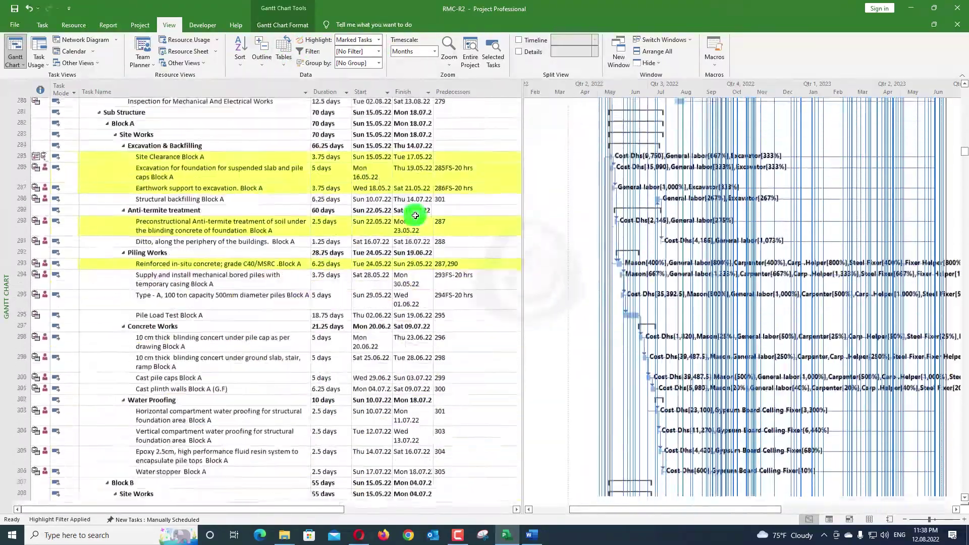
scroll(206, 171, "up", 4)
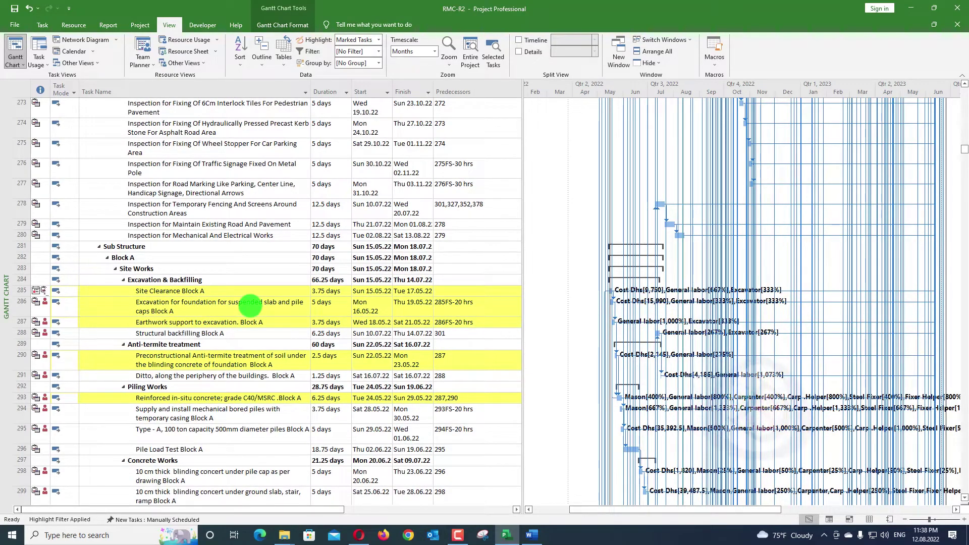
scroll(302, 308, "up", 20)
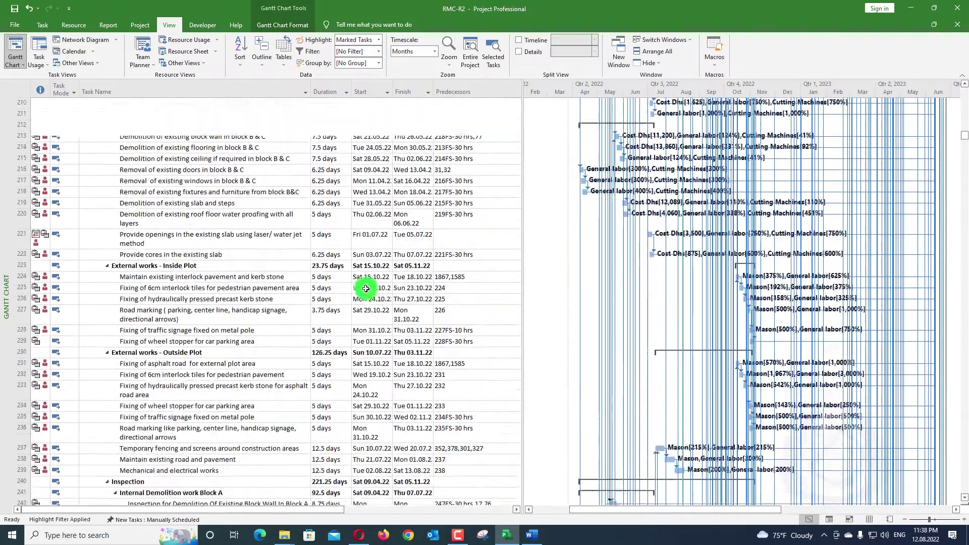
scroll(270, 318, "up", 20)
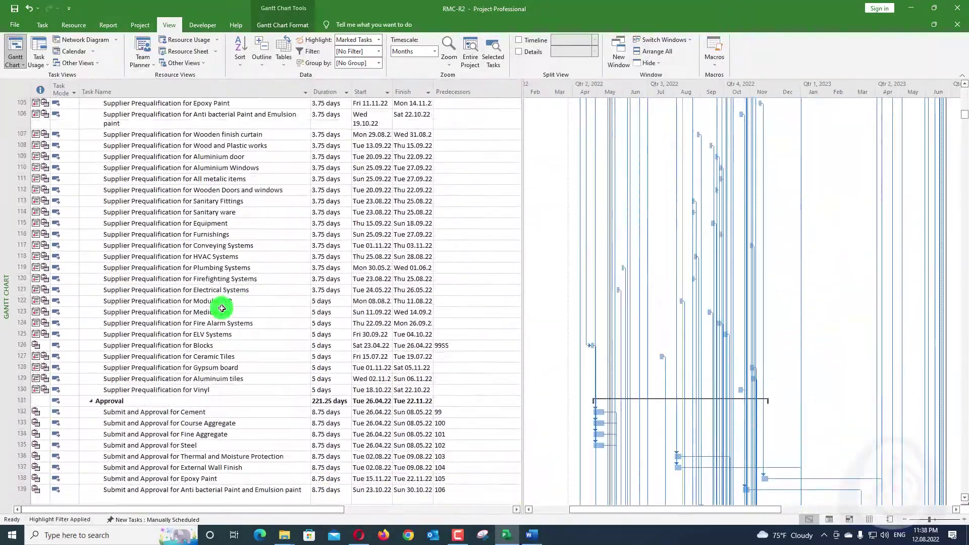
scroll(223, 308, "up", 13)
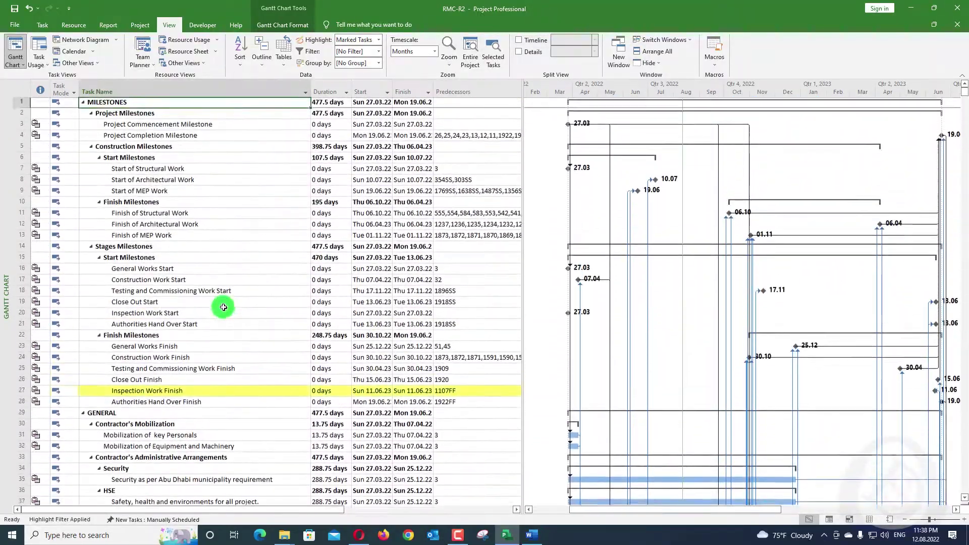
Select the Inspection Work Finish milestone and scroll down through the rows below it.
left_click(170, 392)
scroll(574, 313, "down", 20)
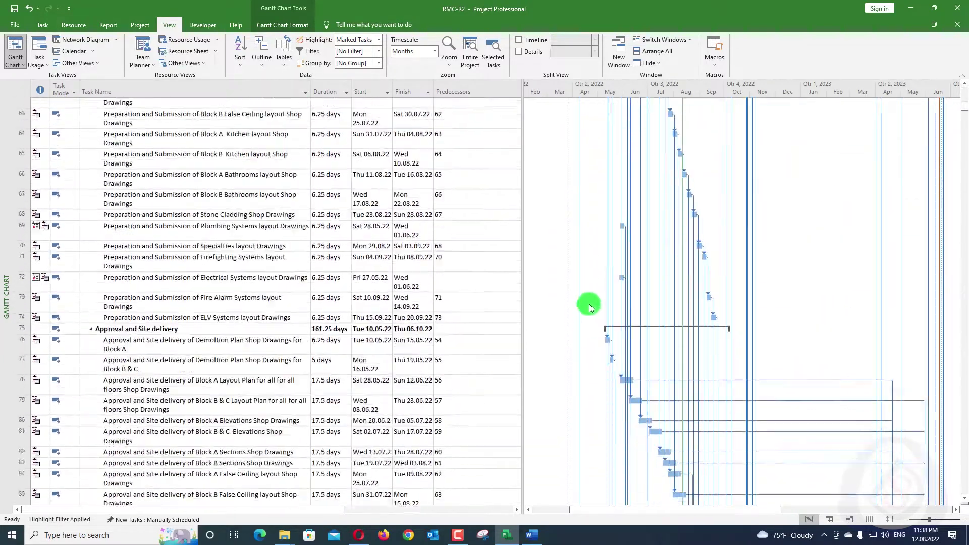
scroll(589, 304, "down", 20)
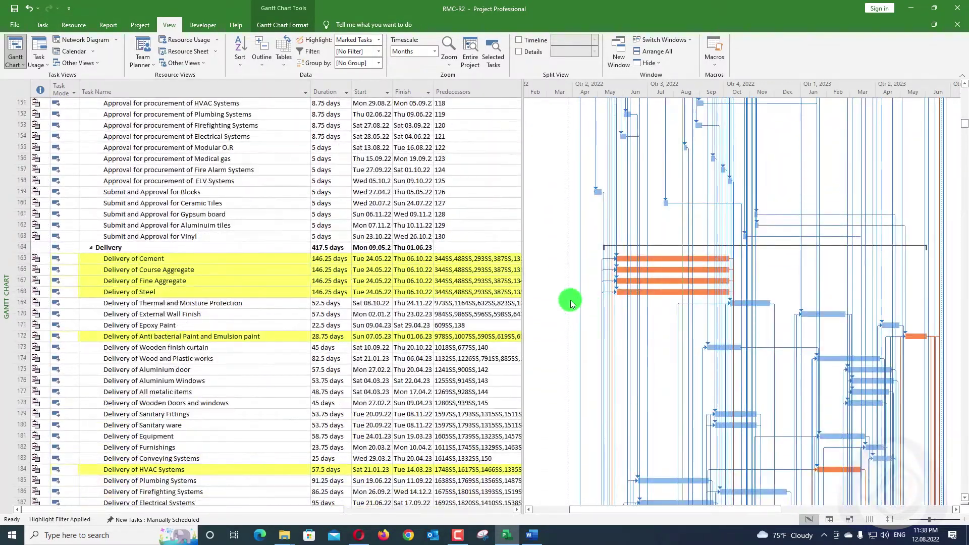
scroll(702, 270, "down", 3)
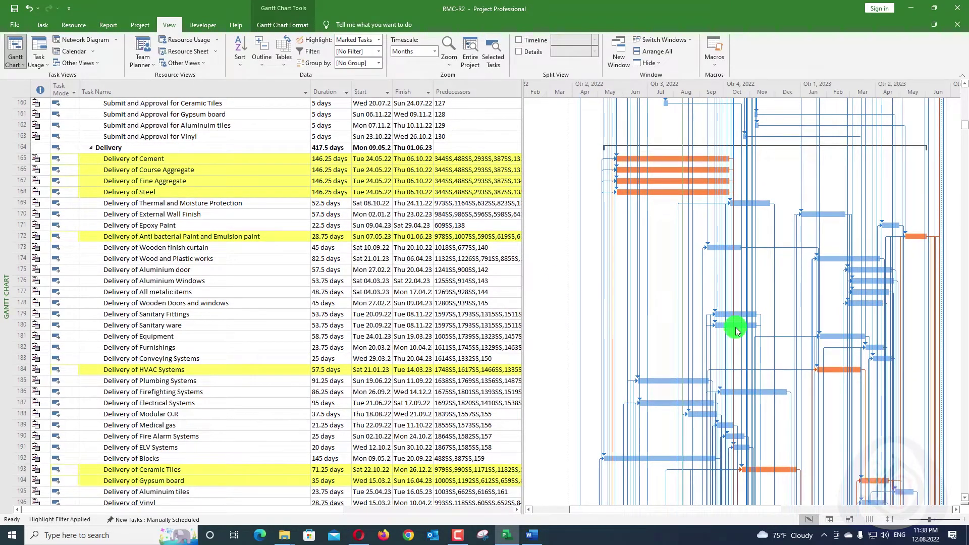
scroll(831, 369, "down", 4)
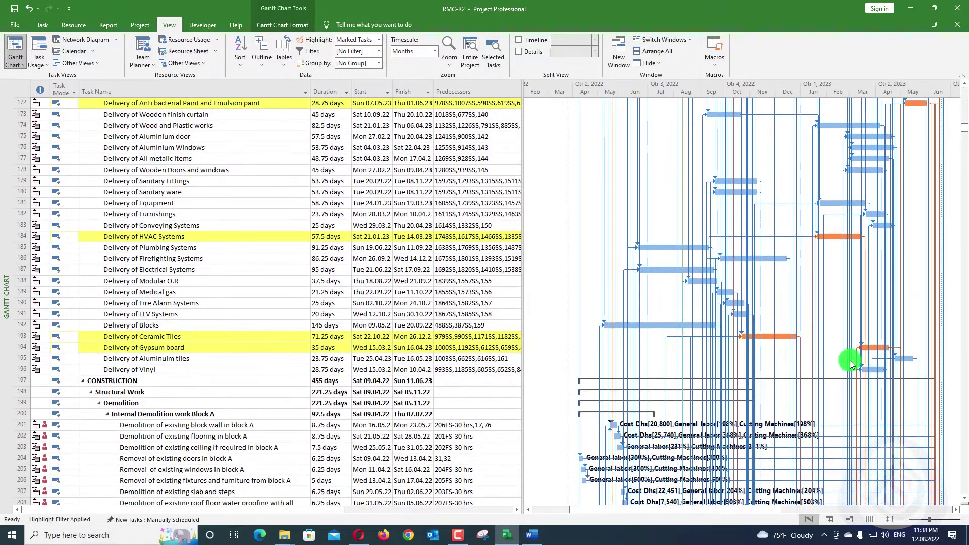
scroll(890, 368, "down", 10)
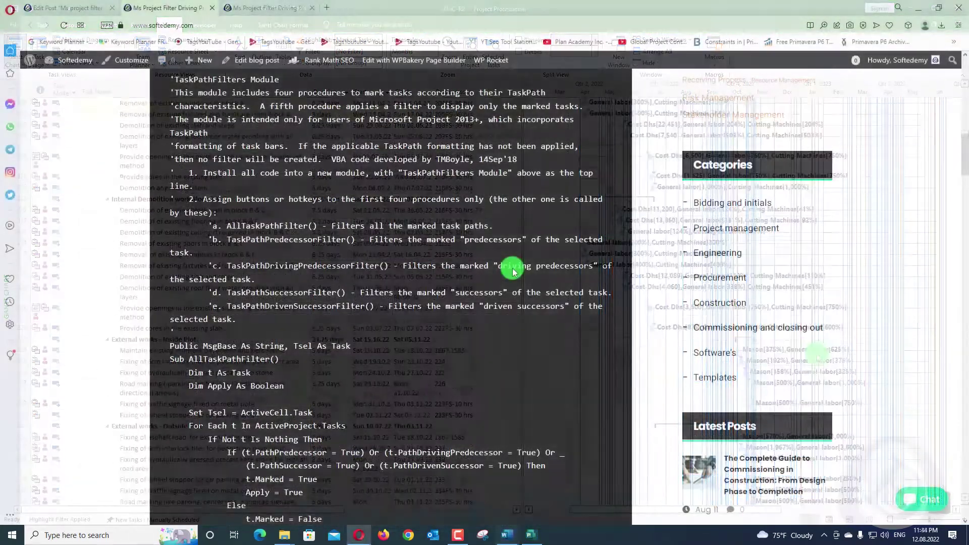